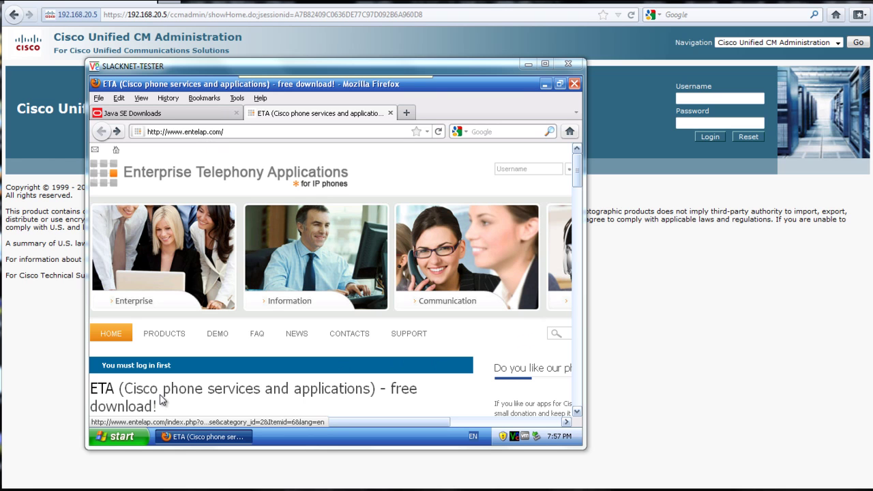
# Open the ETA beta-2 user manual PDF from entelap.com in Adobe Reader
pyautogui.moveTo(579, 174); pyautogui.dragTo(580, 194)
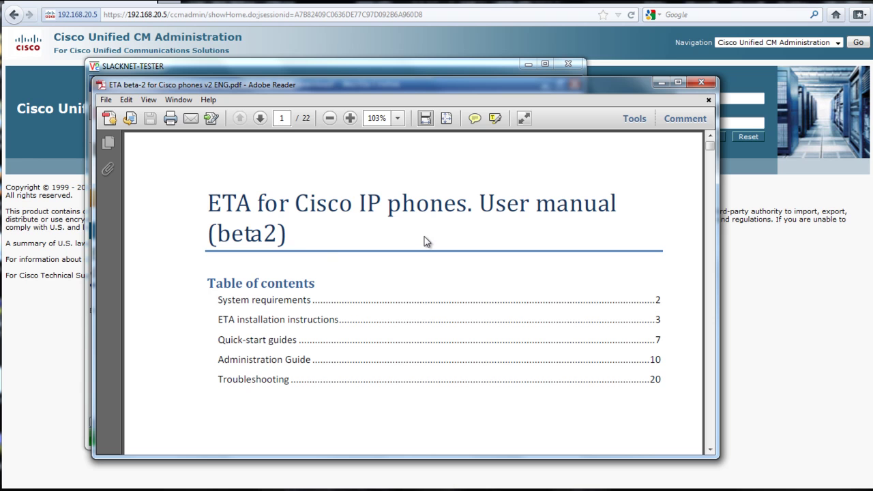
# Highlight the hardware requirements list on page 2 of the manual
pyautogui.scroll(-10, 426, 241)
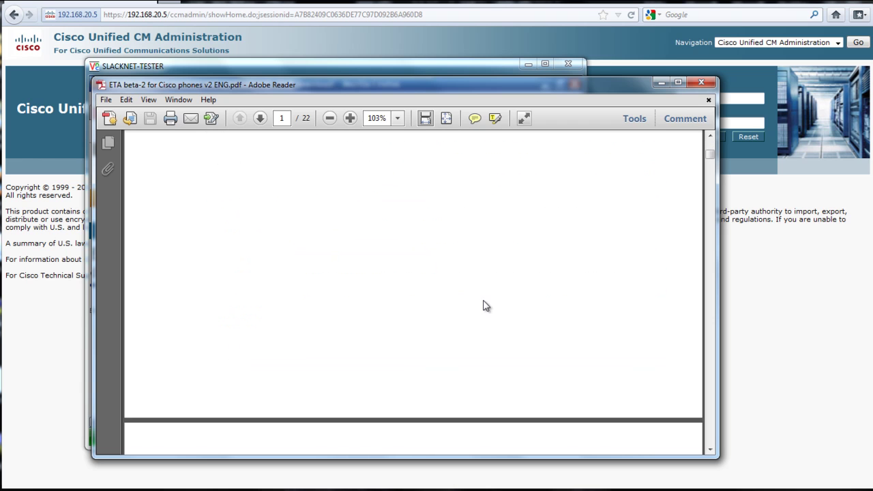
pyautogui.scroll(-5, 505, 324)
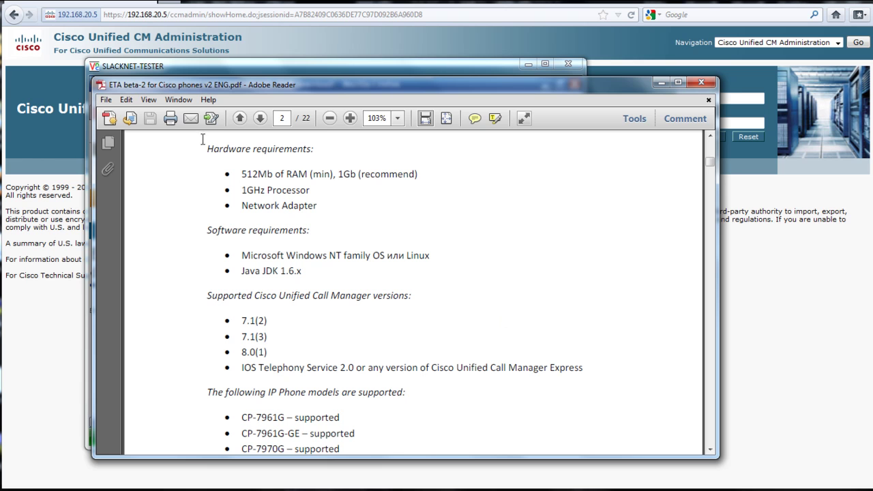
pyautogui.moveTo(207, 149); pyautogui.dragTo(379, 208)
pyautogui.click(309, 469)
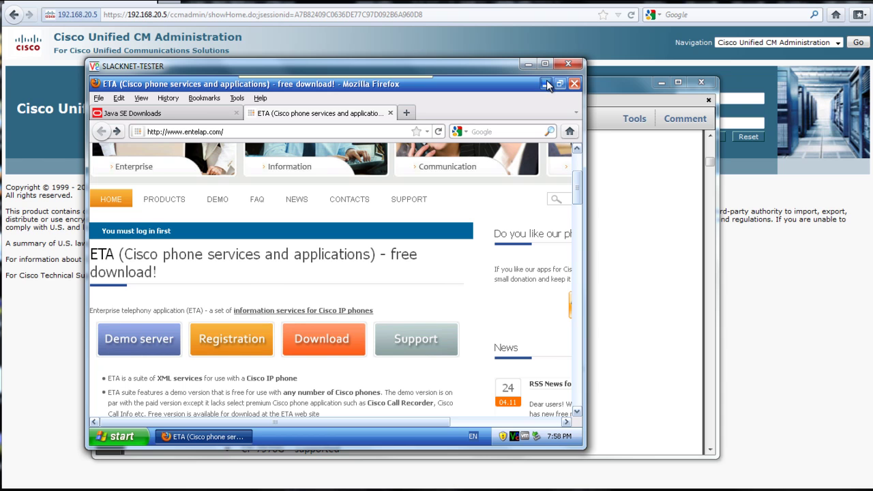
pyautogui.click(635, 224)
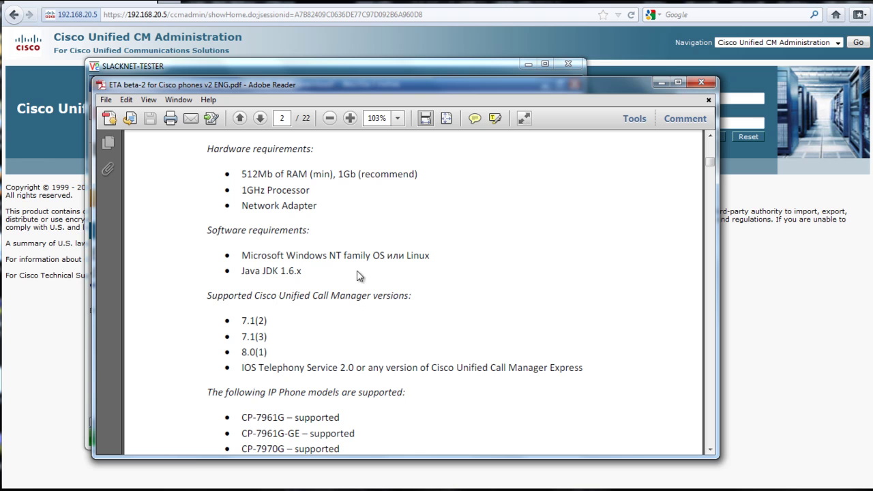
# Read through the supported Java versions and phone models to the installation instructions
pyautogui.scroll(-1, 309, 375)
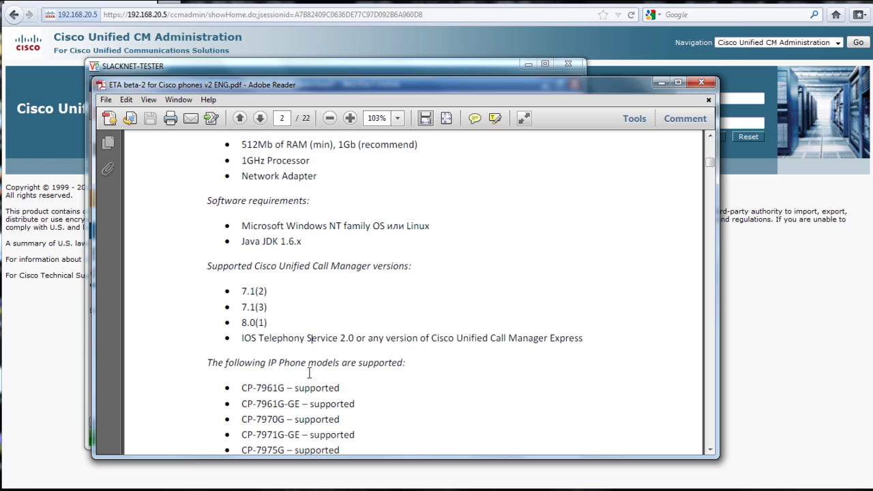
pyautogui.scroll(-3, 347, 385)
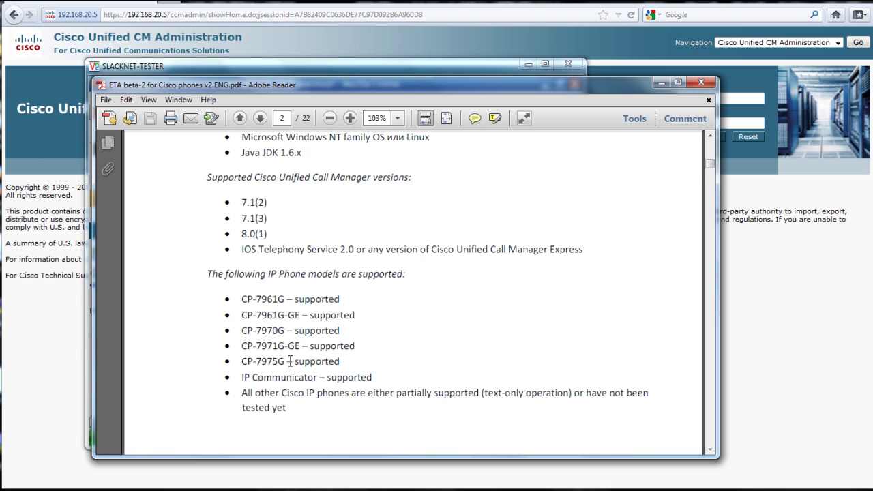
pyautogui.scroll(-3, 292, 368)
pyautogui.scroll(-1, 292, 368)
# Highlight the ETA server connection and license.entelap.com TCP 7701/80 port requirements on page 3
pyautogui.scroll(-8, 290, 367)
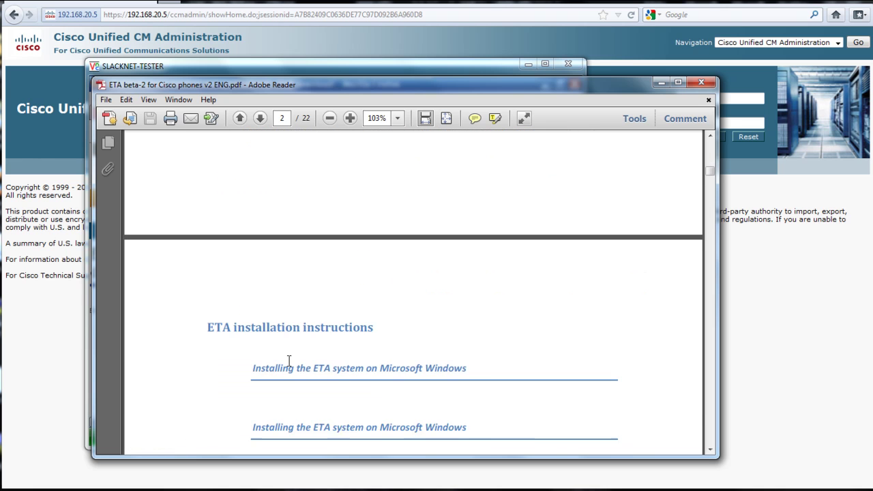
pyautogui.scroll(-1, 289, 362)
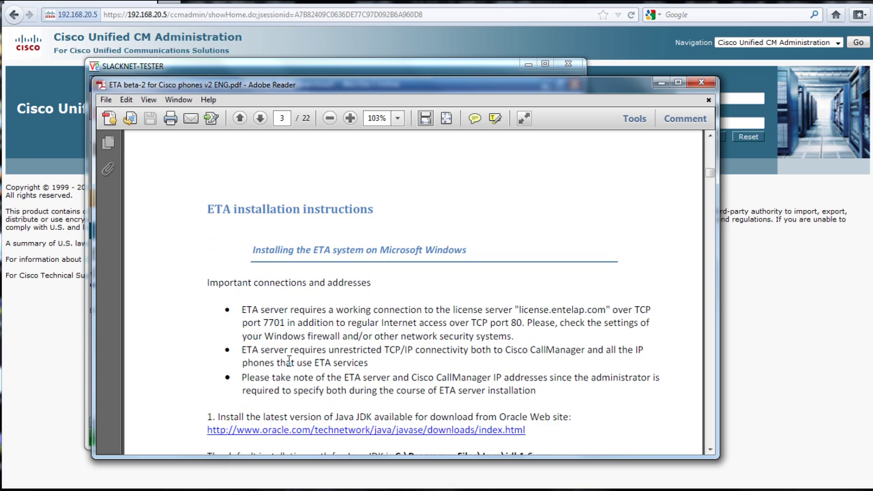
pyautogui.scroll(-2, 289, 360)
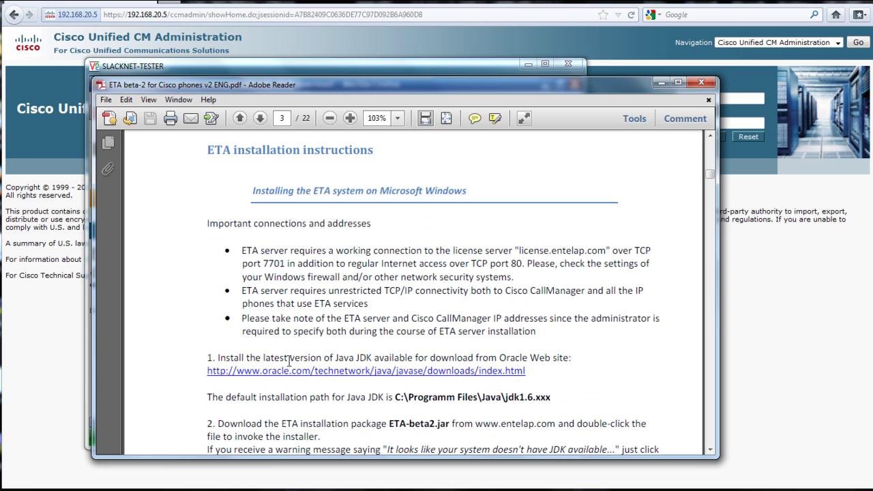
pyautogui.moveTo(237, 249); pyautogui.dragTo(388, 238)
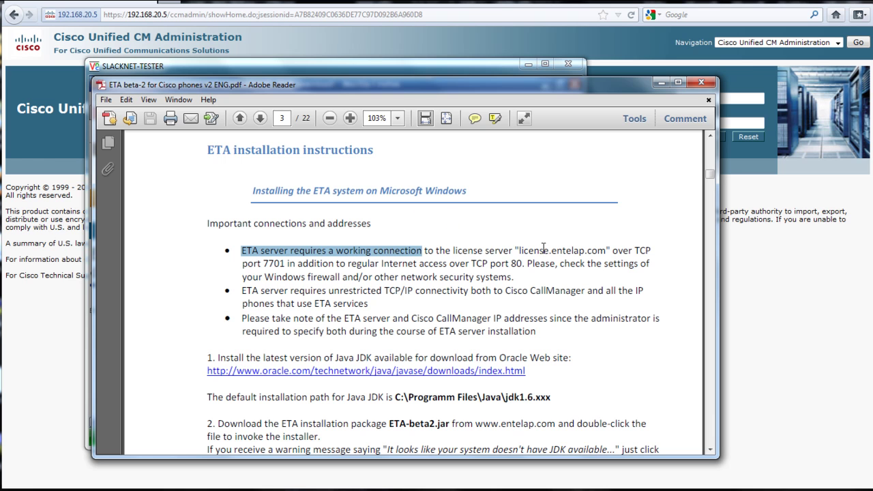
pyautogui.moveTo(512, 250); pyautogui.dragTo(568, 268)
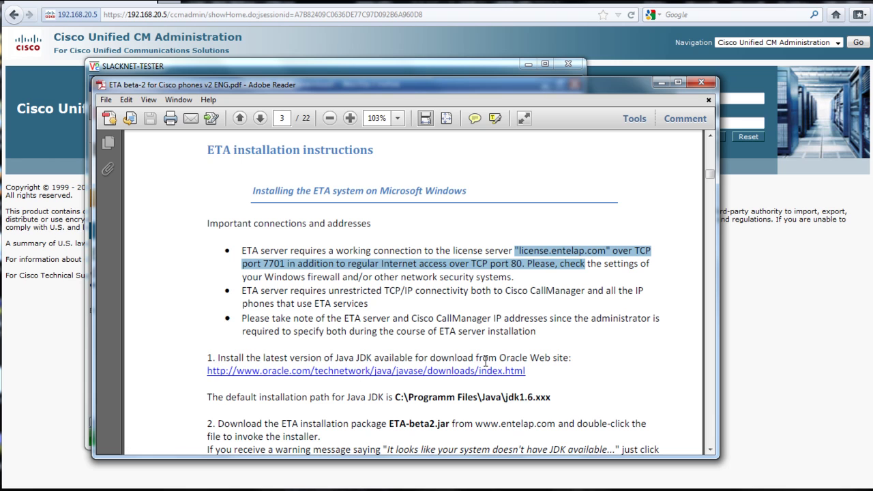
# Go to the JDK 7u2 download page from the Java SE Downloads tab in Firefox
pyautogui.click(250, 73)
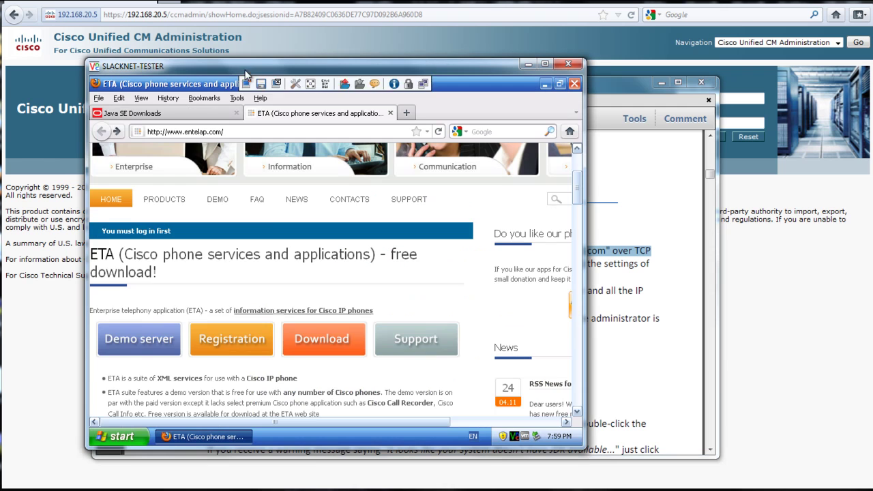
pyautogui.click(198, 114)
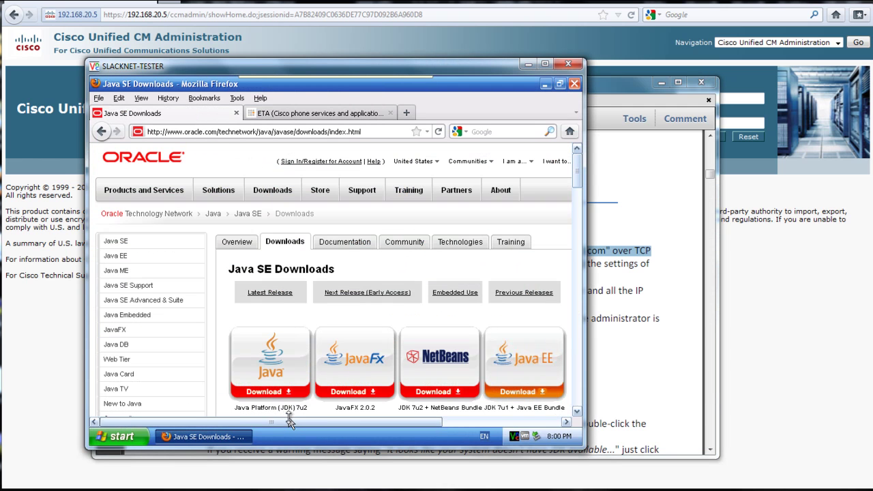
pyautogui.click(291, 386)
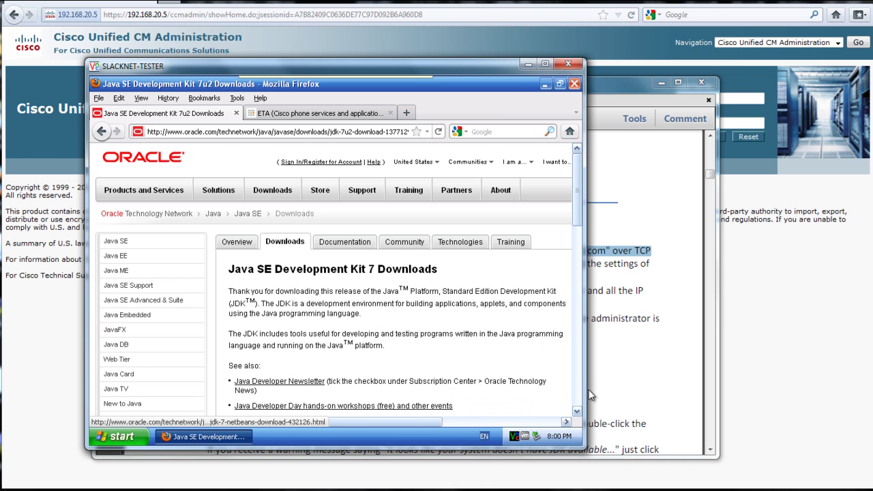
# Accept the Oracle Binary Code License Agreement and download jdk-7u2-windows-i586.exe
pyautogui.scroll(-15, 579, 397)
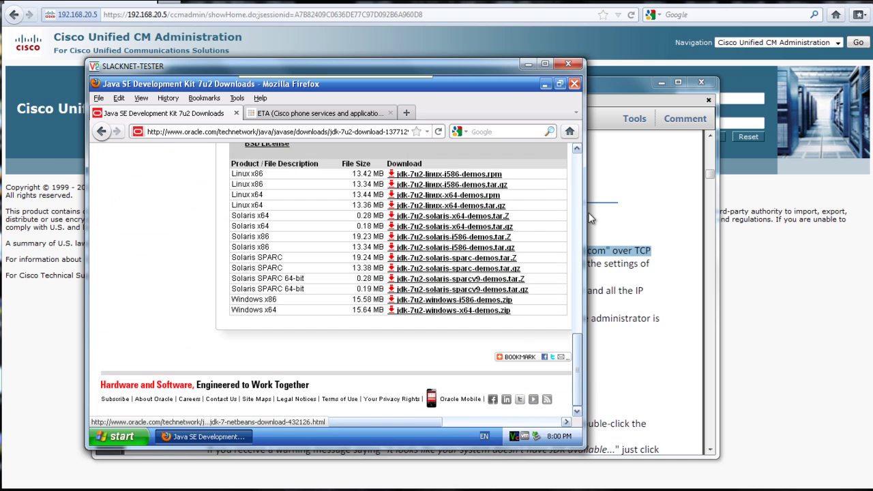
pyautogui.scroll(15, 577, 178)
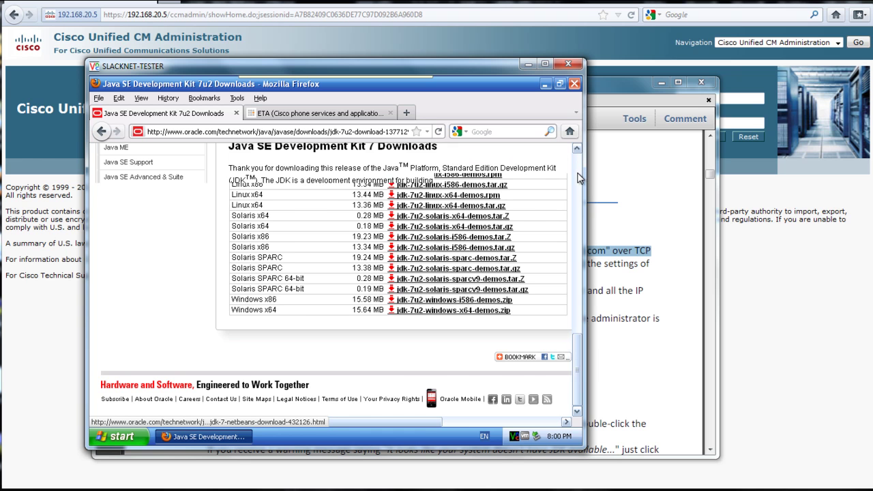
pyautogui.scroll(3, 577, 177)
pyautogui.scroll(-3, 537, 267)
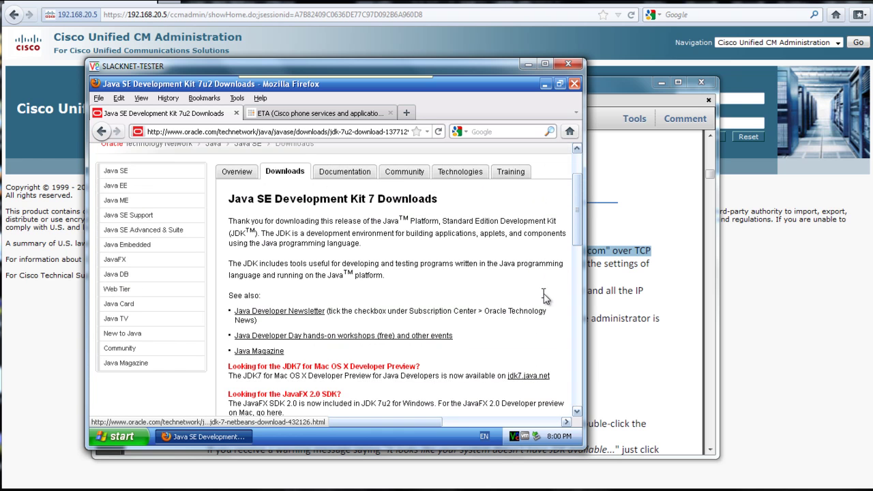
pyautogui.scroll(-6, 543, 293)
pyautogui.scroll(-3, 543, 294)
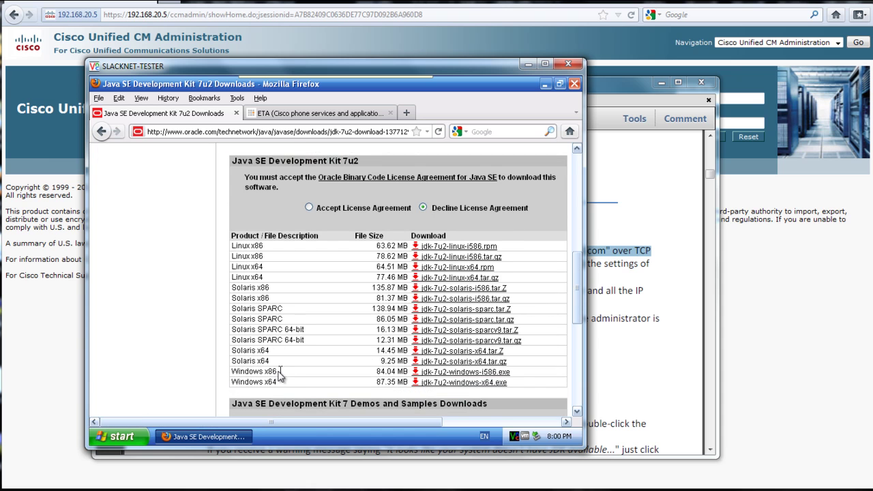
pyautogui.click(440, 371)
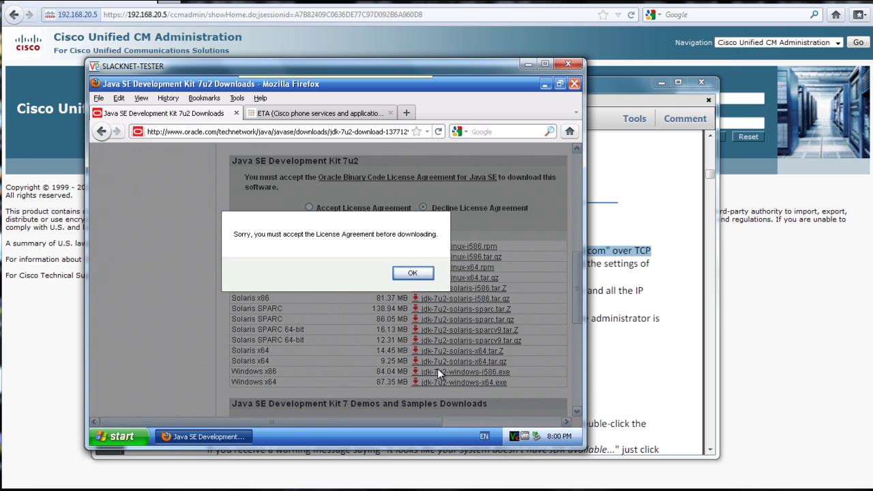
pyautogui.click(412, 273)
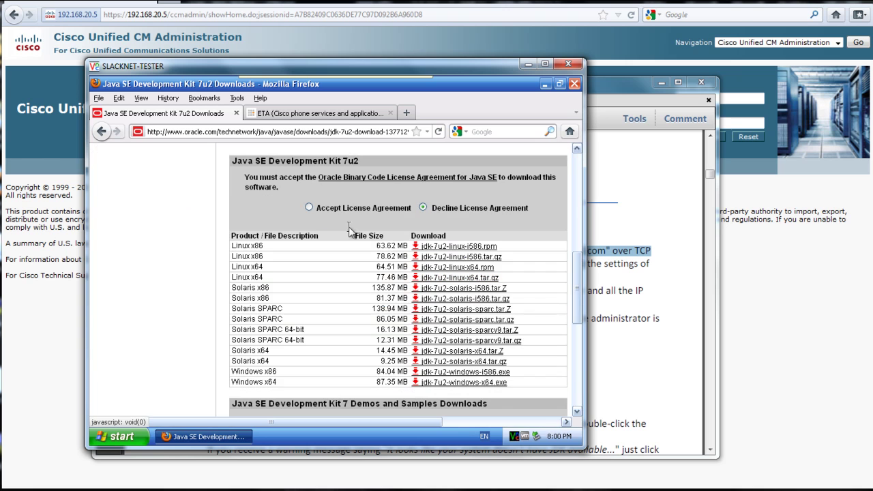
pyautogui.click(309, 207)
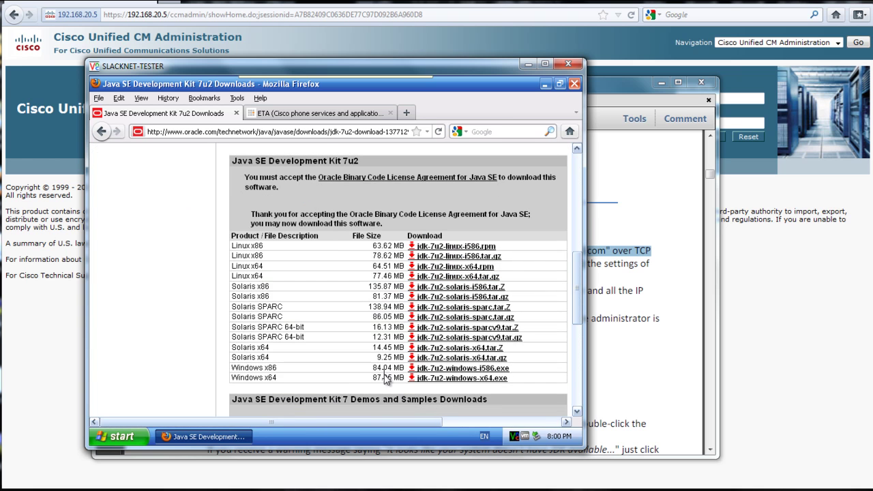
pyautogui.click(439, 372)
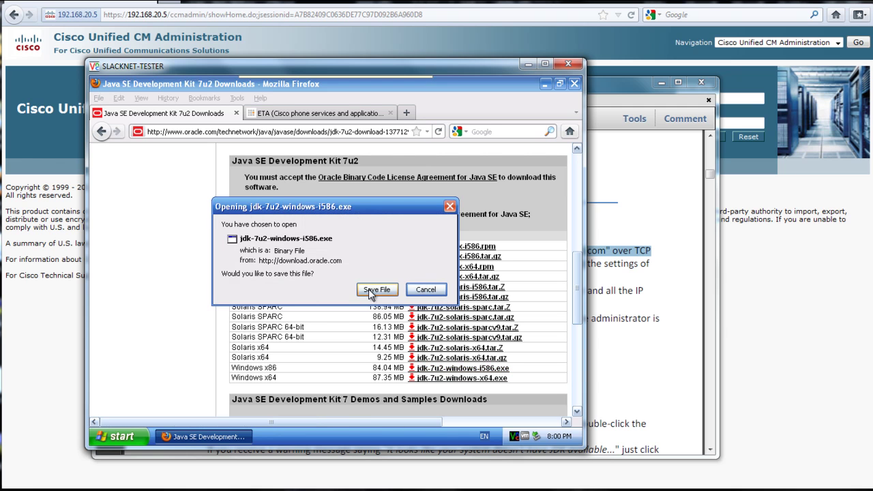
# Save jdk-7u2-windows-i586.exe, clear old downloads, and launch the finished 84.0 MB installer
pyautogui.click(372, 291)
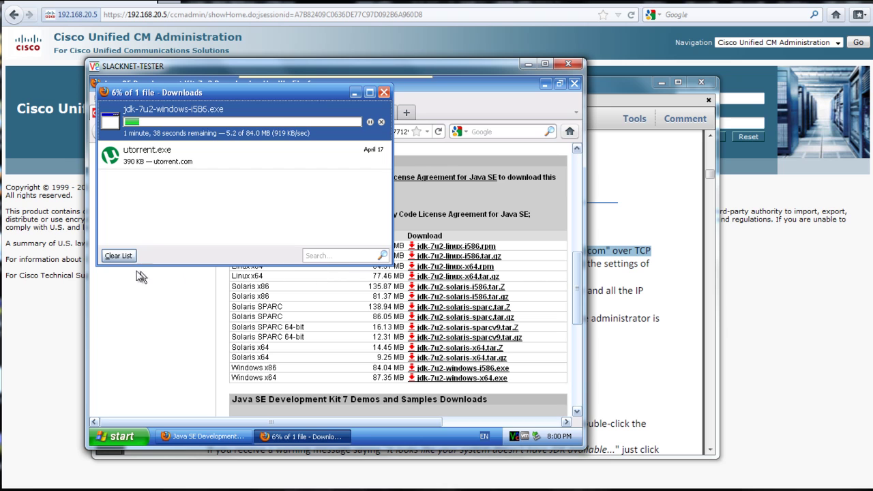
pyautogui.click(118, 255)
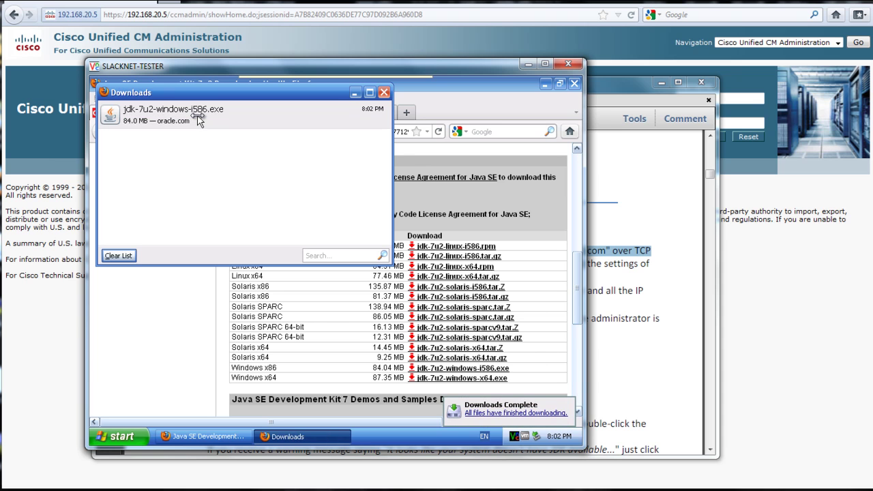
pyautogui.click(198, 119)
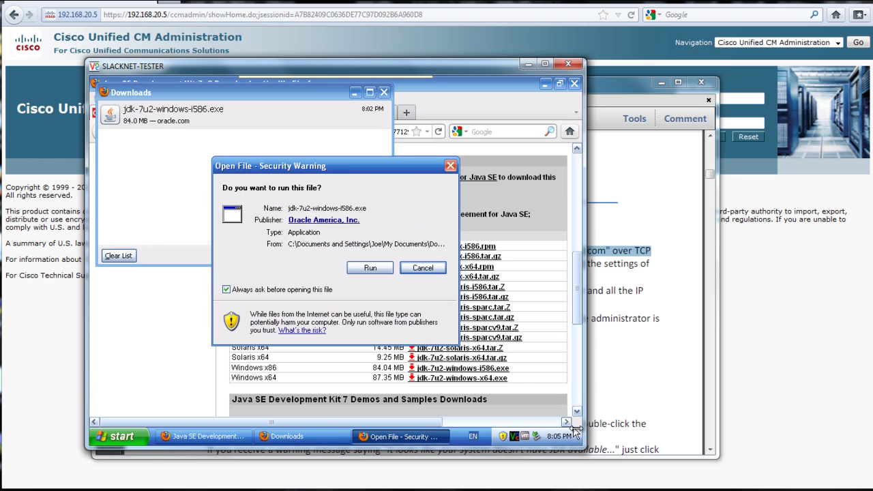
# Install JDK 7 Update 2 with default features and the C:\Program Files\Java\jre7\ folder
pyautogui.click(362, 268)
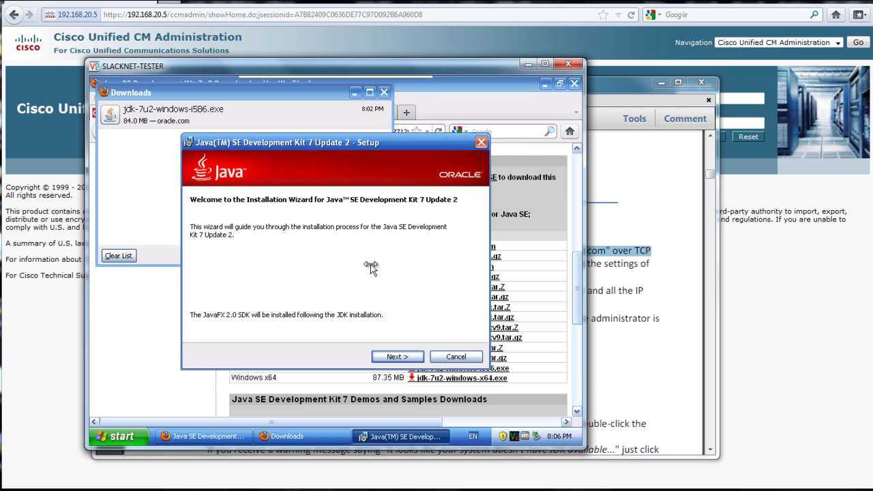
pyautogui.click(413, 357)
pyautogui.click(413, 357)
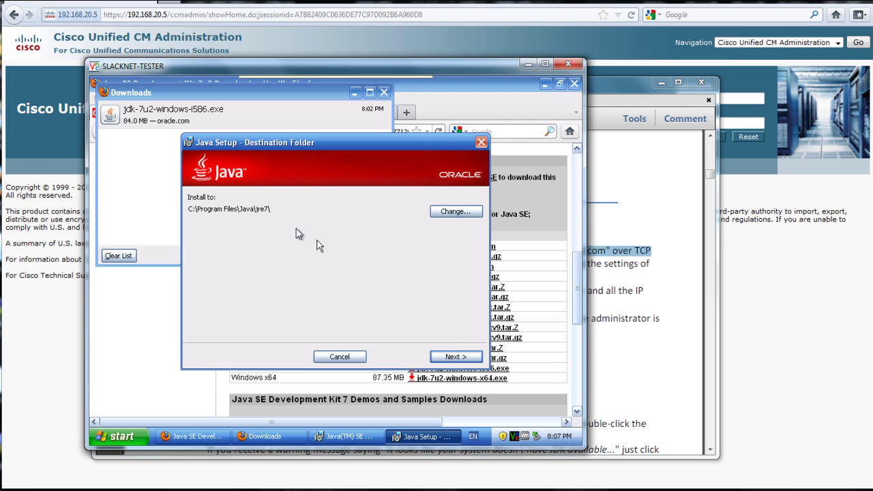
pyautogui.click(463, 356)
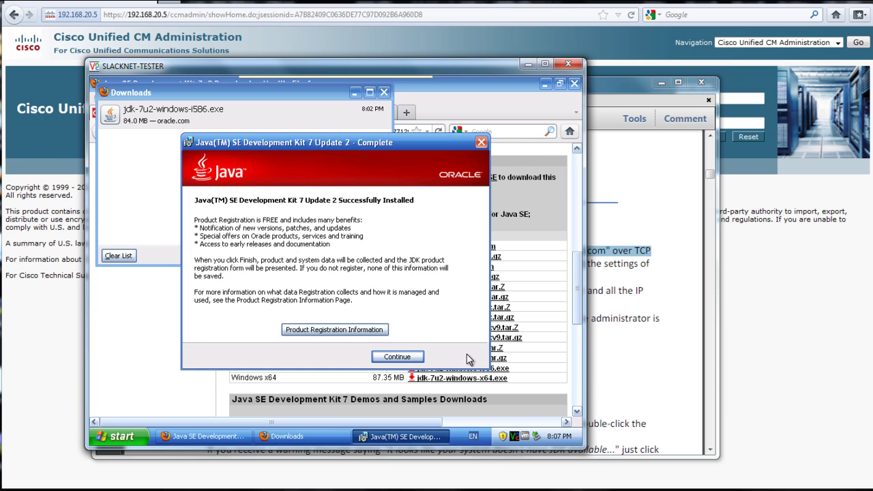
pyautogui.click(418, 358)
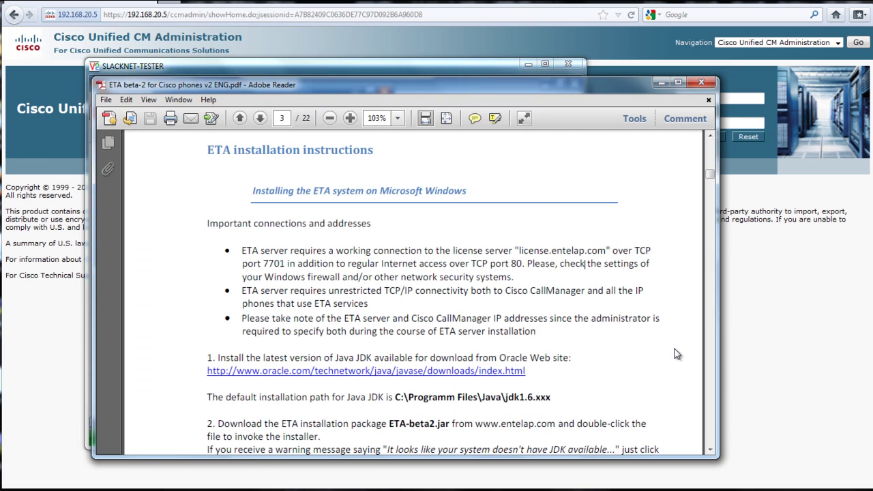
# Highlight the ETA-beta2 installer package name in step 3 of the manual
pyautogui.click(678, 355)
pyautogui.click(710, 450)
pyautogui.click(710, 450)
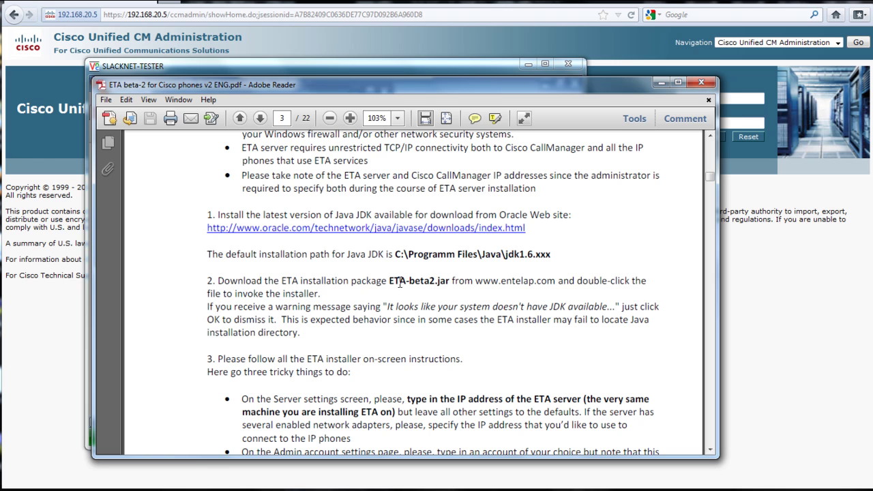
pyautogui.moveTo(390, 282); pyautogui.dragTo(434, 282)
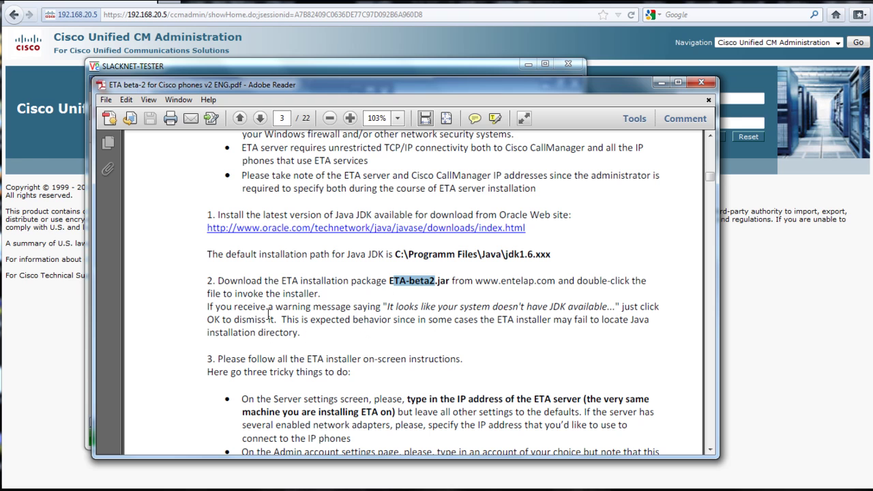
pyautogui.click(362, 366)
# Highlight the Admin account settings note further down in step 3
pyautogui.scroll(-2, 362, 368)
pyautogui.scroll(-1, 362, 366)
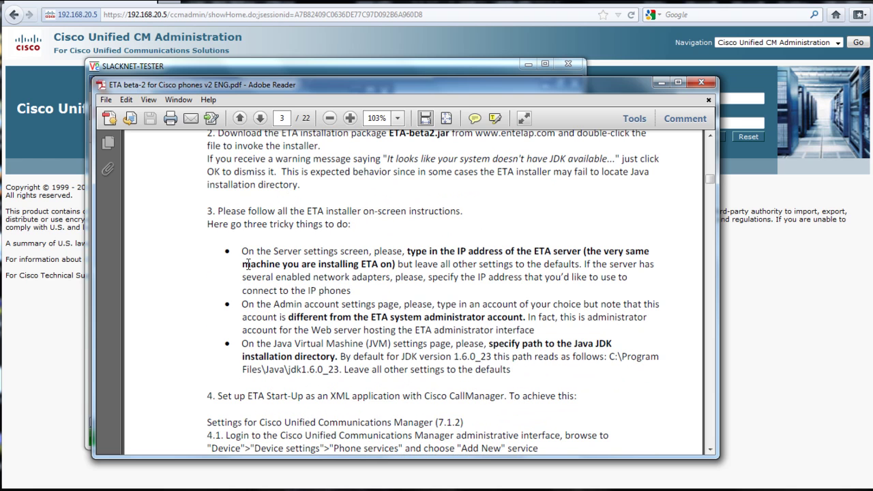
pyautogui.moveTo(255, 254); pyautogui.dragTo(438, 266)
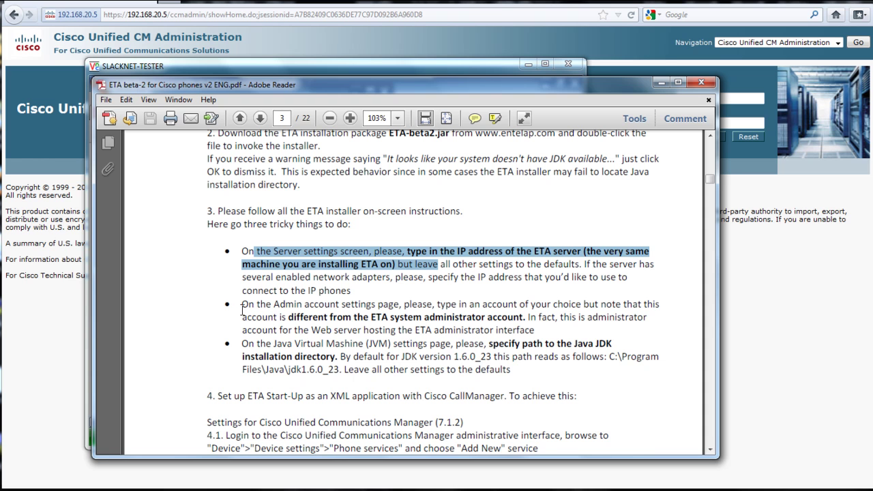
pyautogui.moveTo(243, 309); pyautogui.dragTo(553, 318)
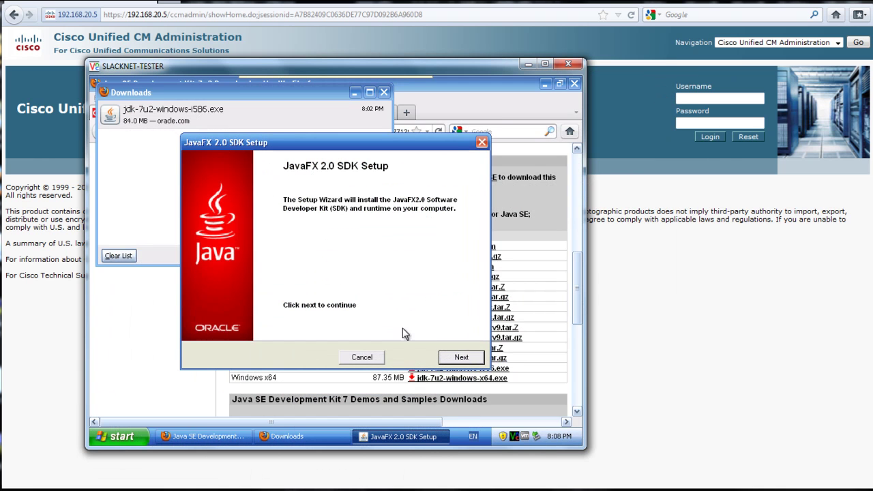
# Install JavaFX 2.0.2 SDK to its default folder, then close setup and the Downloads window
pyautogui.click(461, 359)
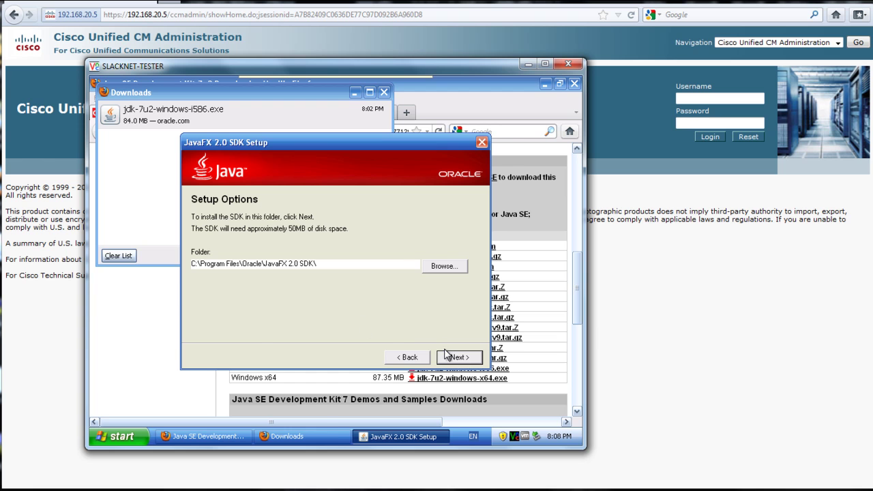
pyautogui.click(462, 358)
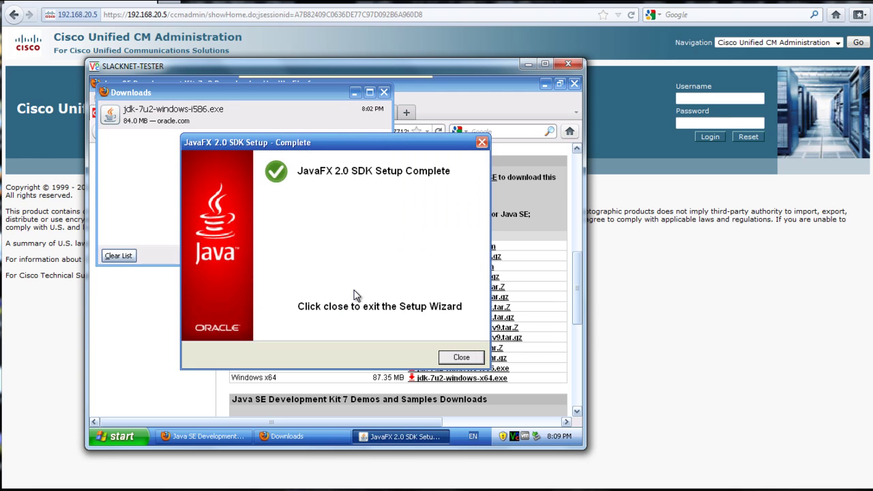
pyautogui.click(461, 357)
pyautogui.click(384, 92)
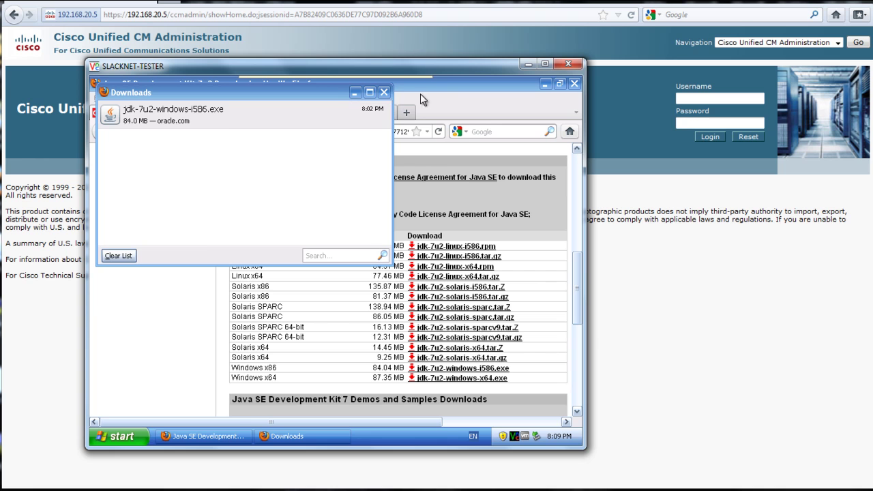
# Launch the ETA-beta-3.1 jar from the desktop, bypassing the JDK warning and choosing English
pyautogui.click(544, 85)
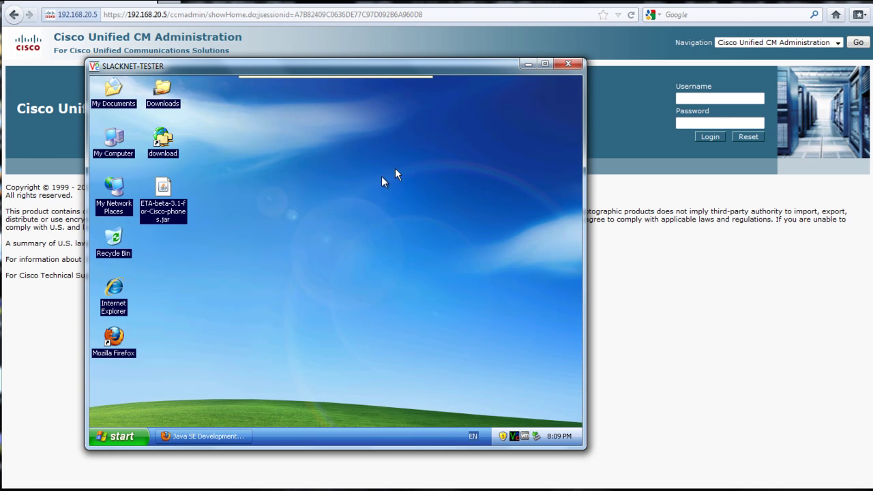
pyautogui.doubleClick(173, 217)
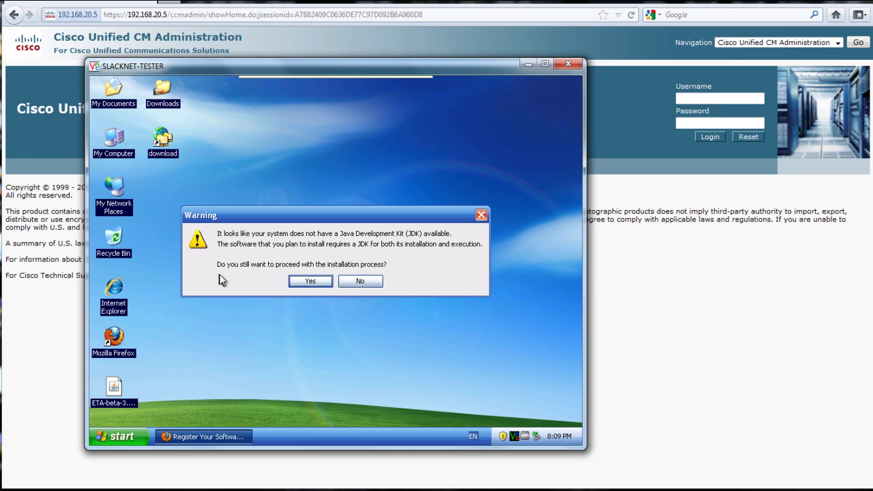
pyautogui.click(305, 282)
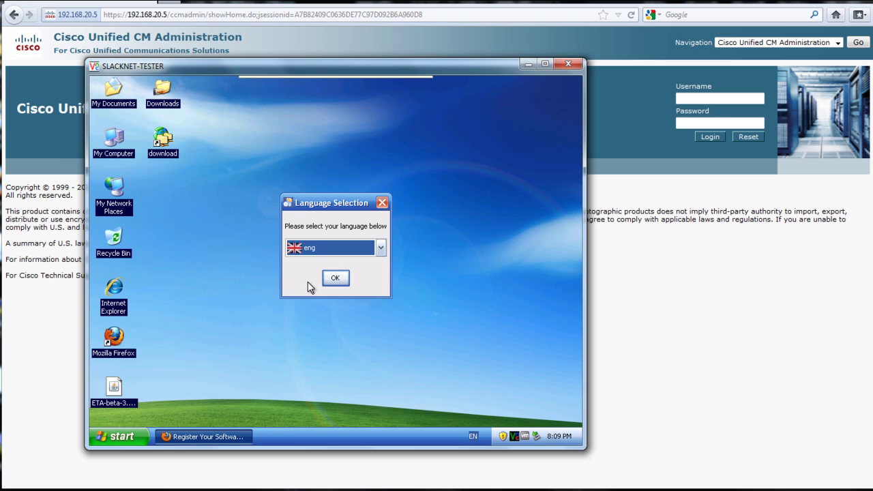
pyautogui.click(334, 279)
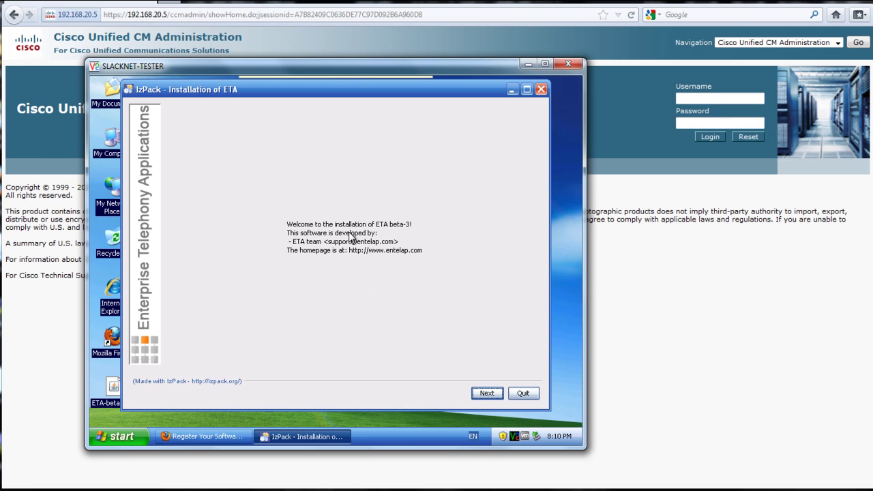
# Set C:\Program Files\ETA as the install path and confirm creating the folder
pyautogui.click(499, 395)
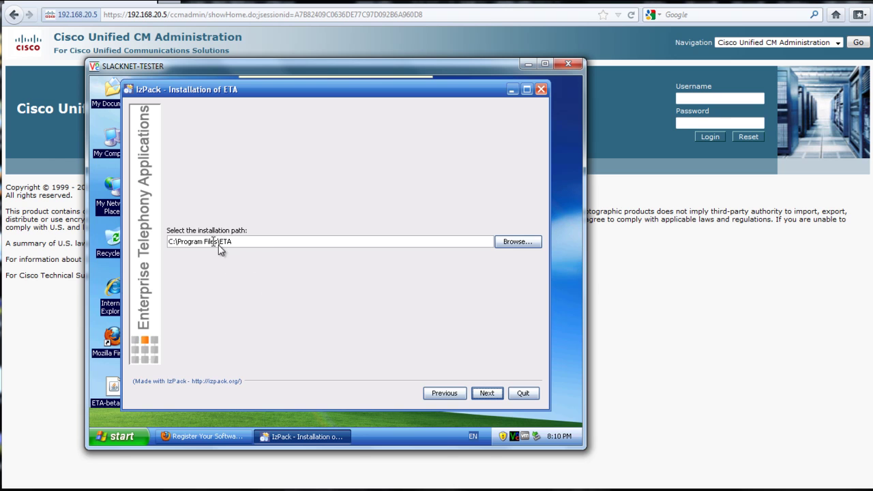
pyautogui.click(488, 397)
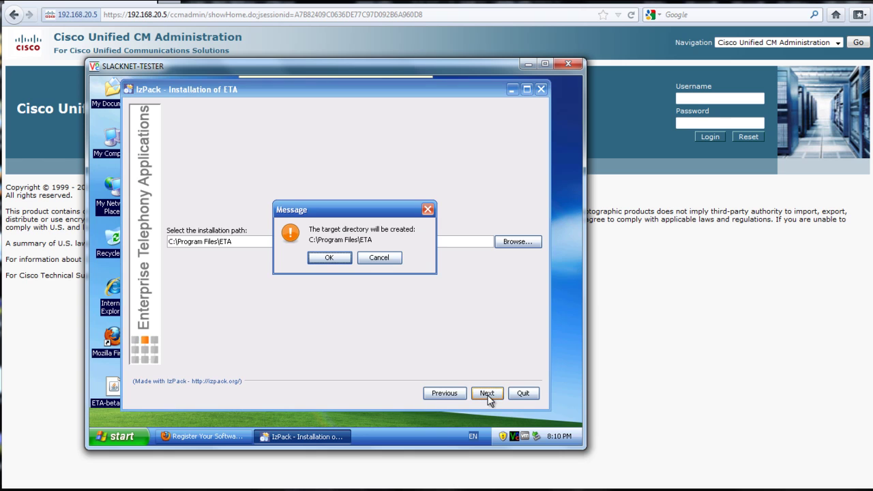
pyautogui.click(329, 259)
pyautogui.click(330, 259)
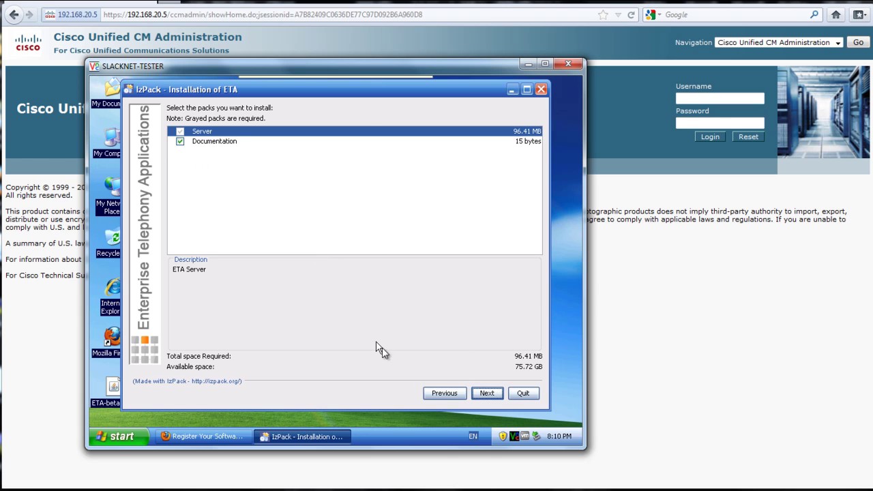
# Keep both installation packs and accept the server network settings
pyautogui.click(493, 395)
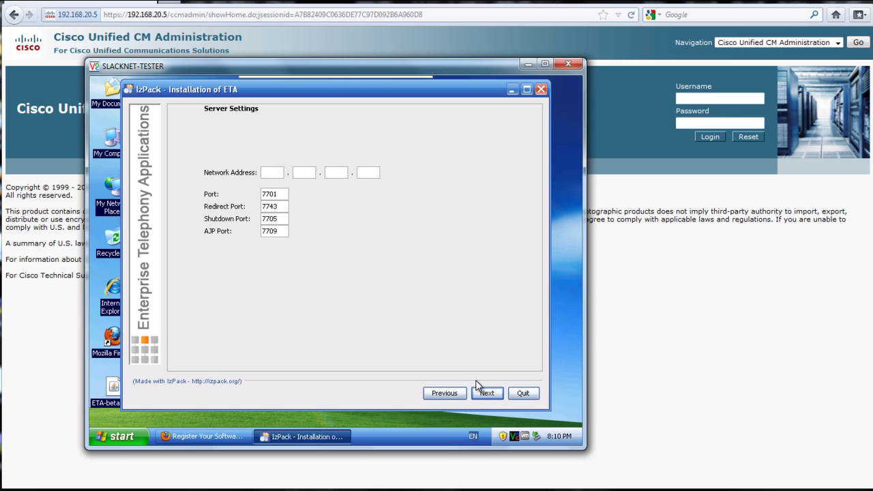
pyautogui.click(277, 175)
pyautogui.click(485, 392)
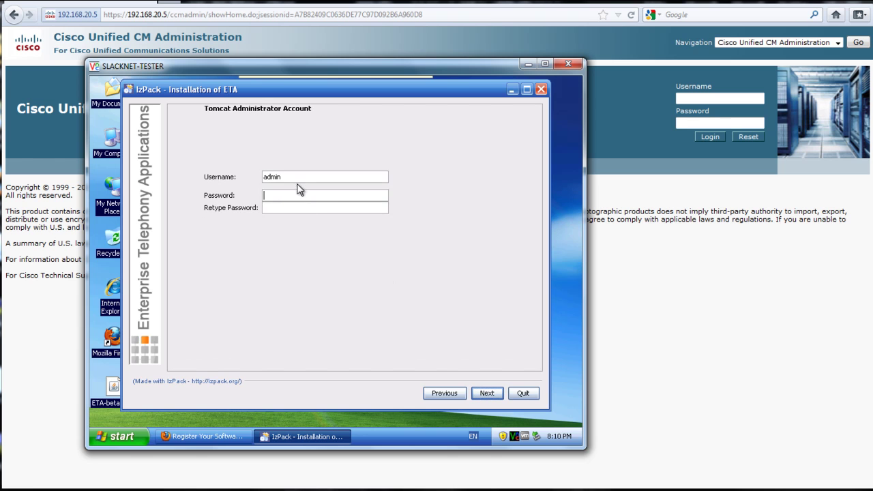
# Replace the default Tomcat admin username and set and confirm its password
pyautogui.moveTo(300, 177); pyautogui.dragTo(242, 182)
pyautogui.write('ucadmi')
pyautogui.press('Tab')
pyautogui.write('password')
pyautogui.press('Tab')
pyautogui.write('password')
pyautogui.click(491, 392)
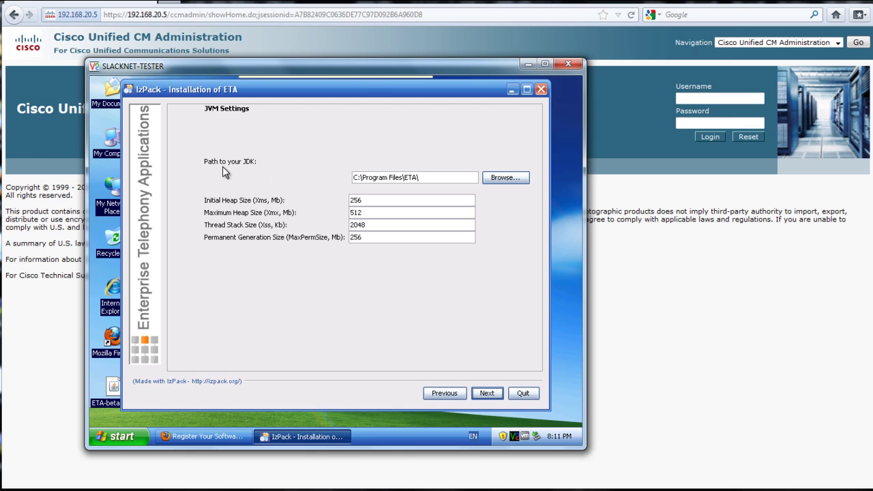
# Browse to C:\Program Files\Java\jdk1.7.0_02 as the JDK folder and accept the JVM settings
pyautogui.click(515, 177)
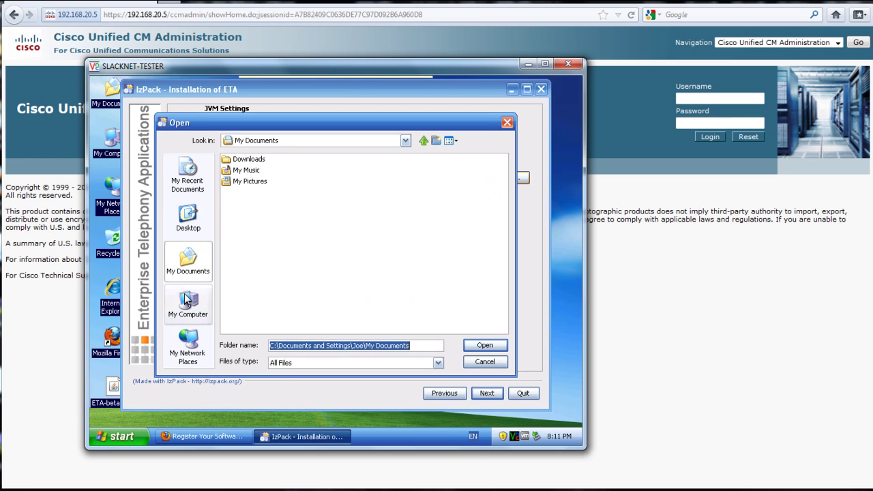
pyautogui.click(188, 305)
pyautogui.doubleClick(262, 159)
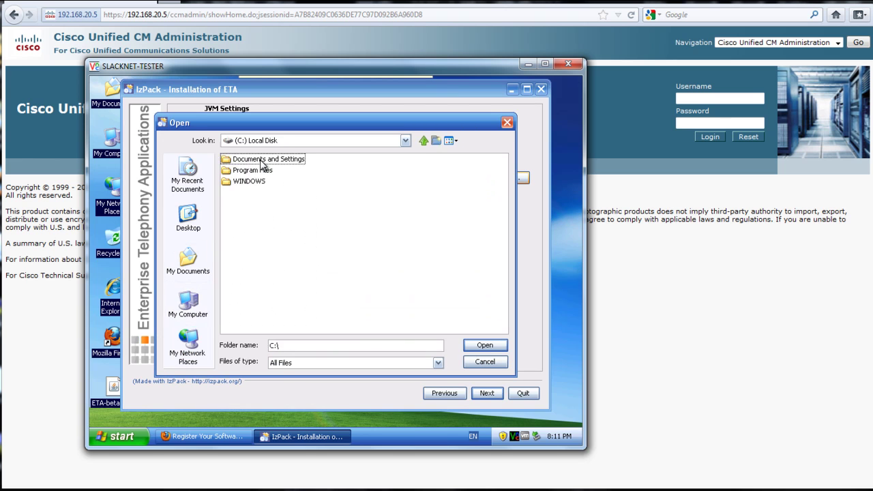
pyautogui.doubleClick(263, 170)
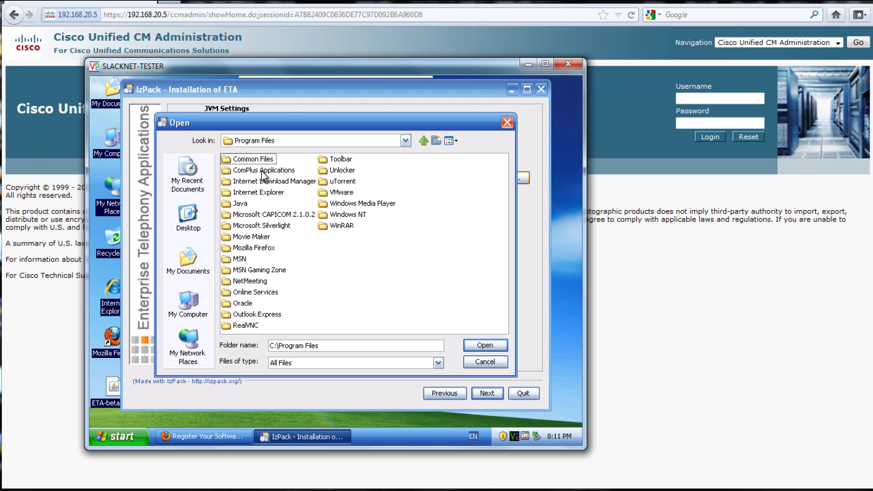
pyautogui.doubleClick(246, 204)
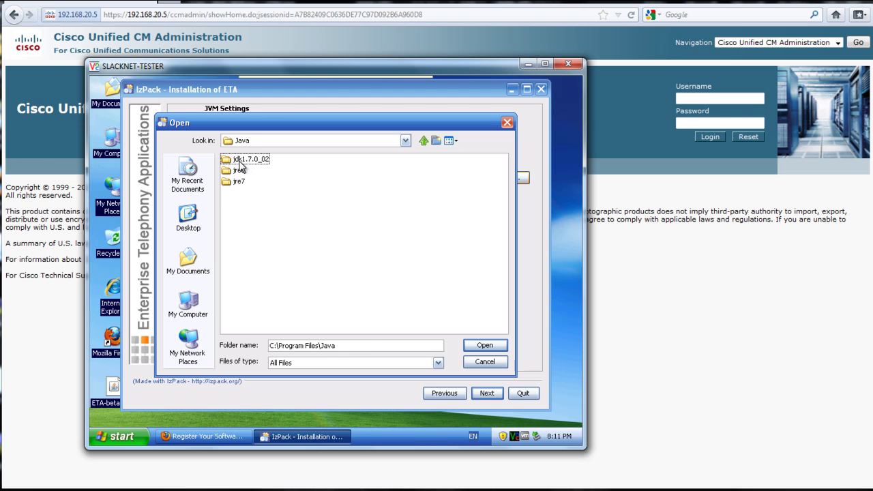
pyautogui.click(239, 162)
pyautogui.doubleClick(239, 162)
pyautogui.click(485, 346)
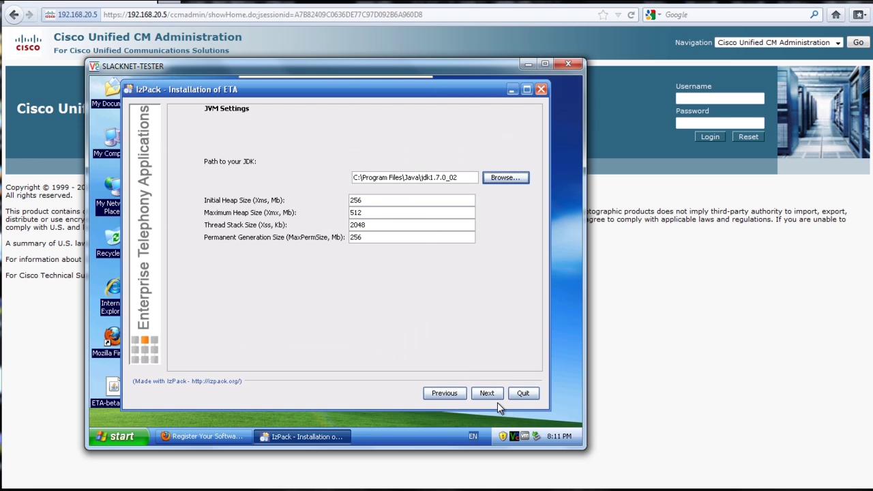
pyautogui.click(497, 396)
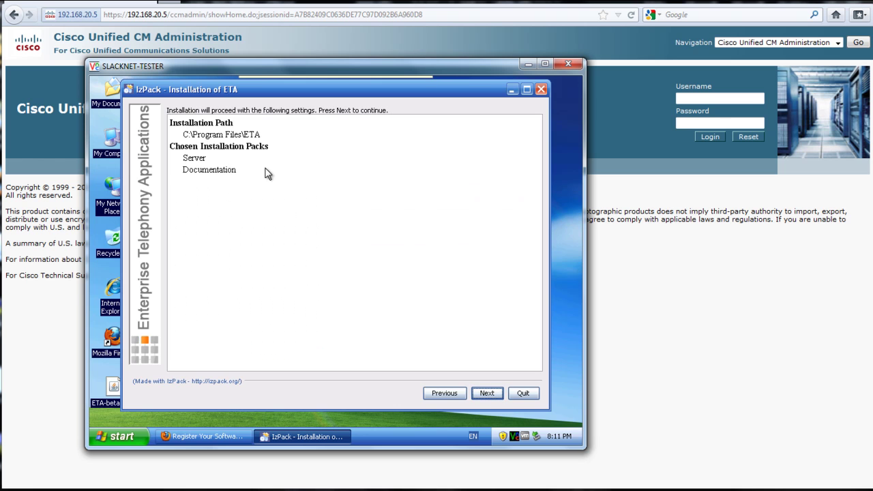
# Install ETA, add desktop shortcuts alongside the Start-Menu ones, and close the finished installer
pyautogui.click(485, 394)
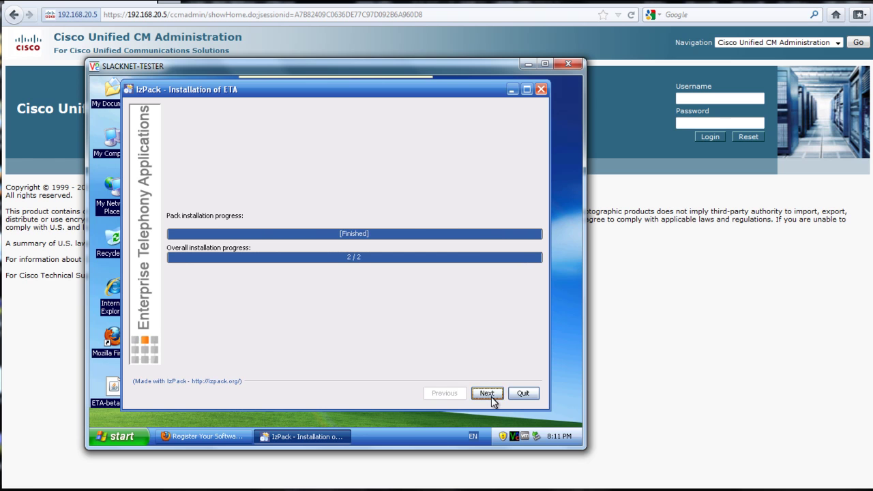
pyautogui.click(492, 396)
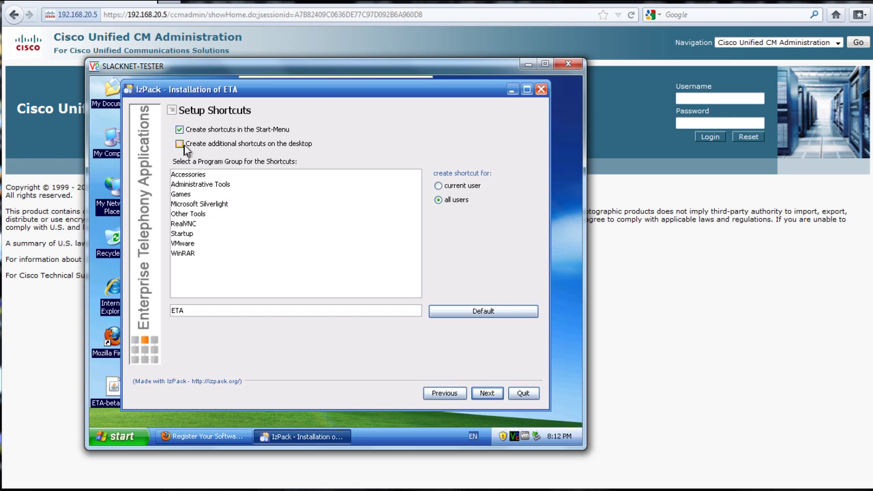
pyautogui.click(179, 144)
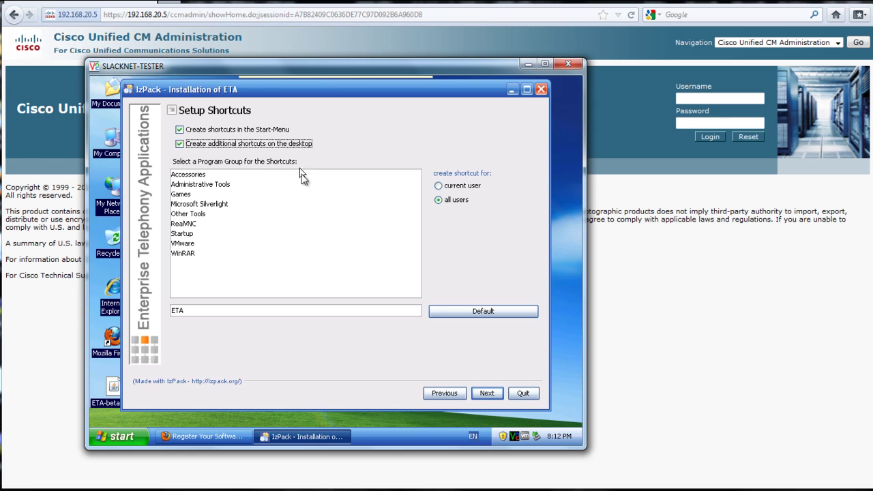
pyautogui.click(495, 395)
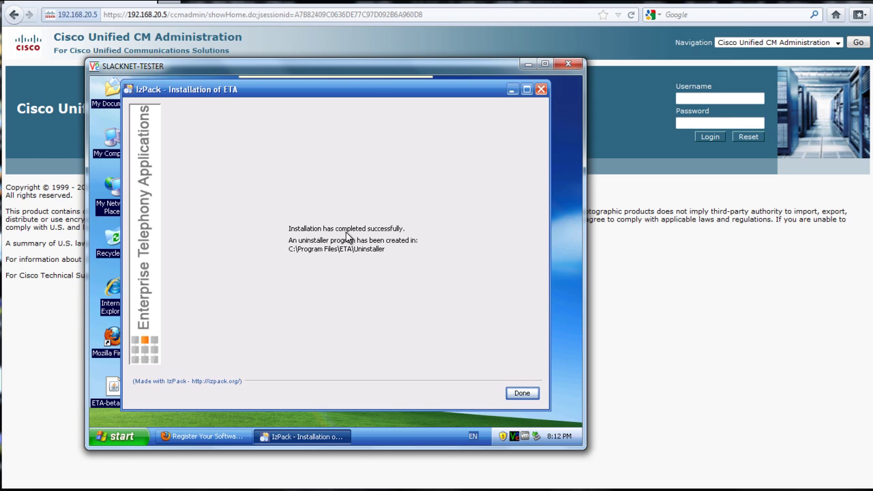
pyautogui.click(525, 394)
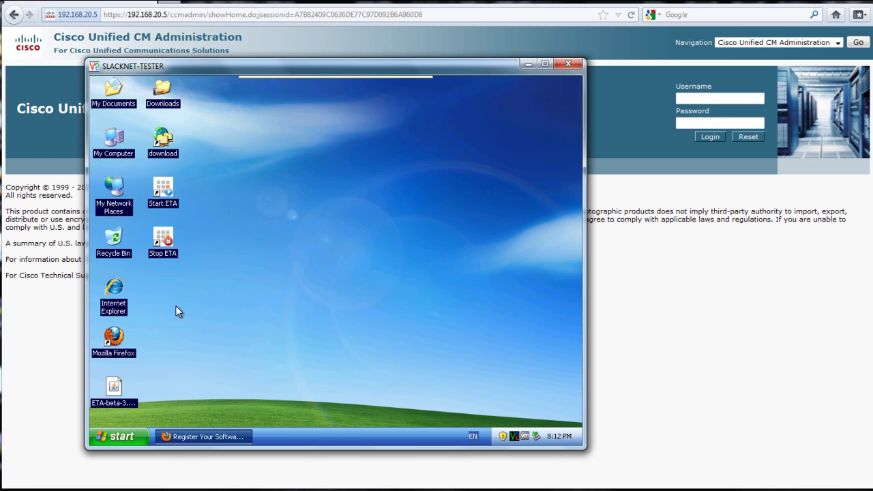
# Launch the Start ETA desktop shortcut and bring its Tomcat console window forward
pyautogui.doubleClick(169, 194)
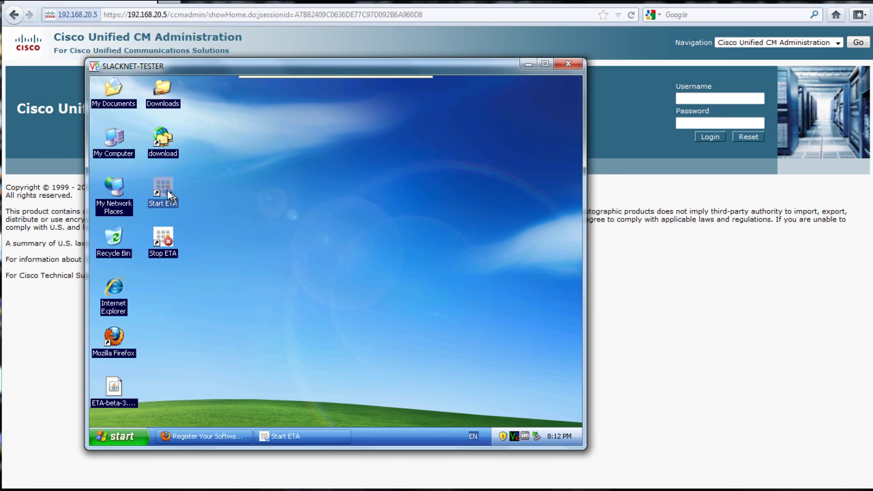
pyautogui.click(306, 437)
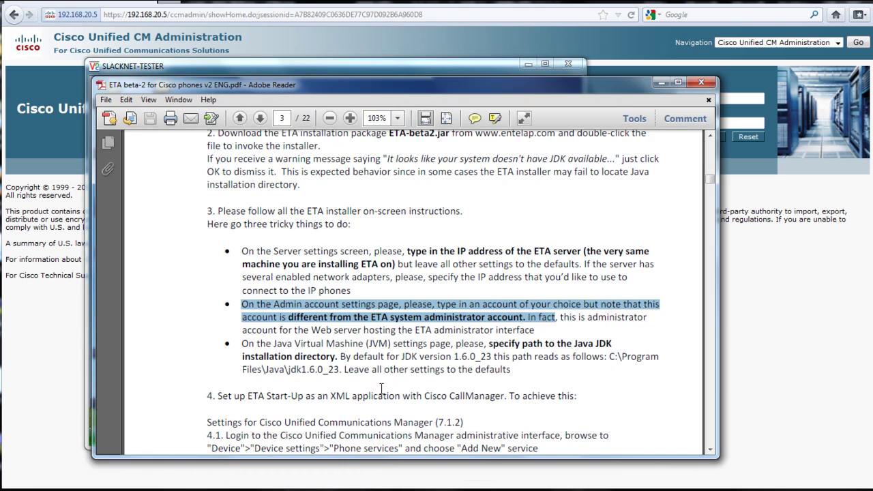
pyautogui.click(386, 390)
pyautogui.scroll(-1, 386, 392)
pyautogui.scroll(-3, 386, 392)
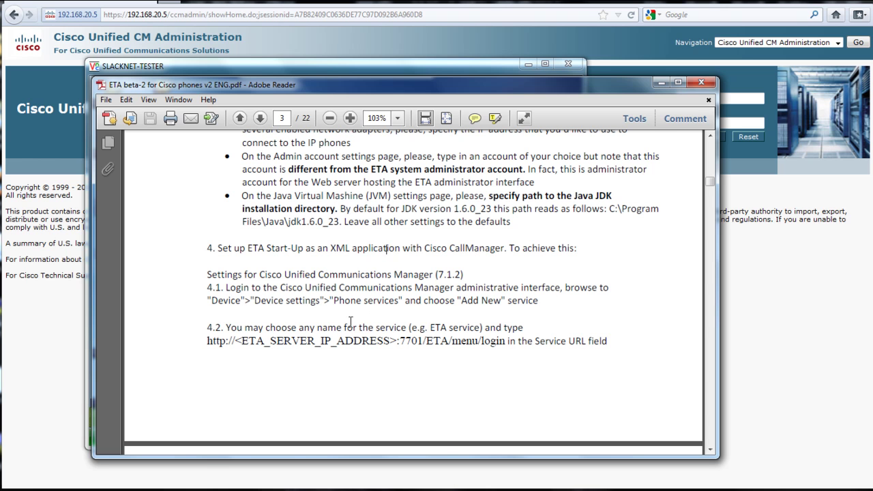
pyautogui.scroll(-2, 328, 326)
pyautogui.scroll(-6, 332, 336)
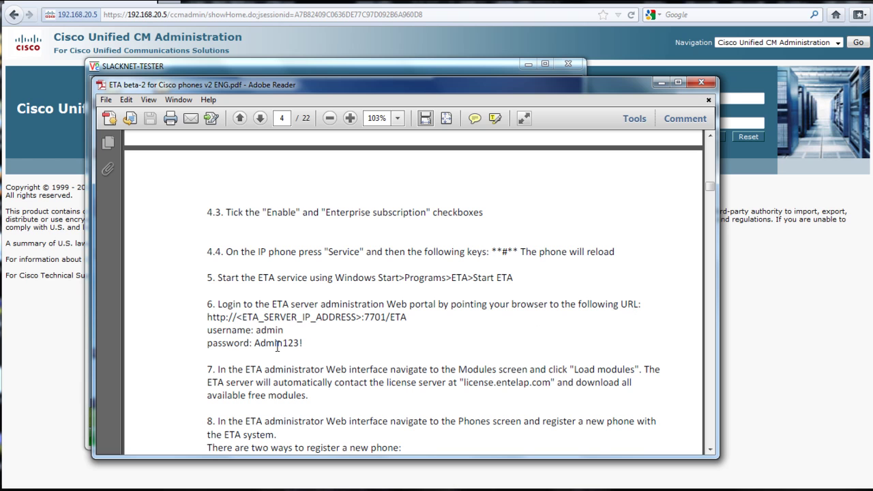
pyautogui.scroll(-1, 299, 357)
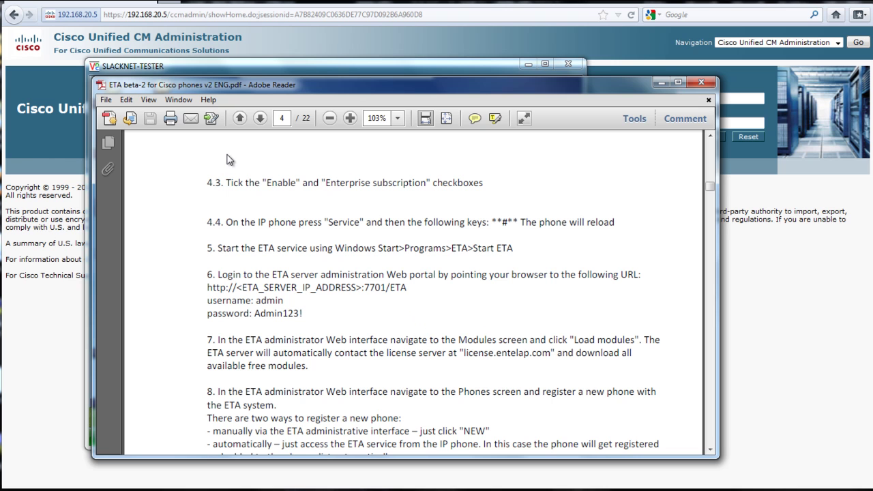
pyautogui.moveTo(422, 288); pyautogui.dragTo(208, 289)
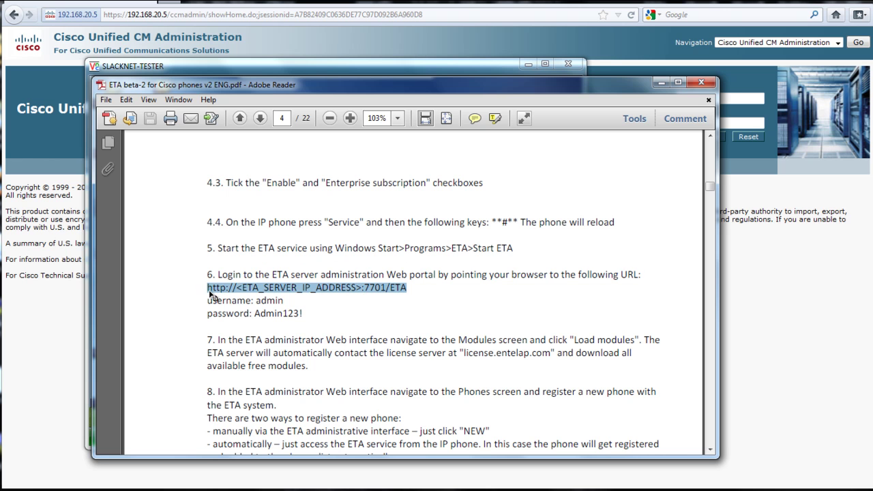
pyautogui.rightClick(210, 290)
pyautogui.click(249, 300)
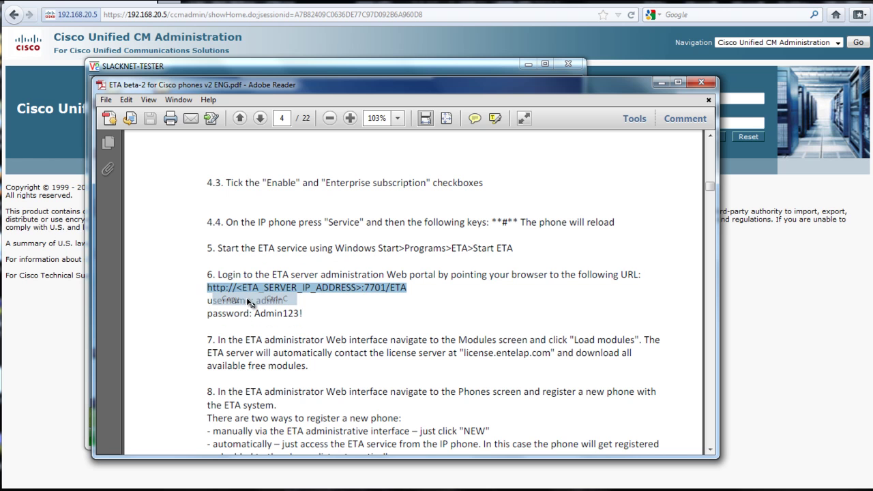
pyautogui.click(659, 82)
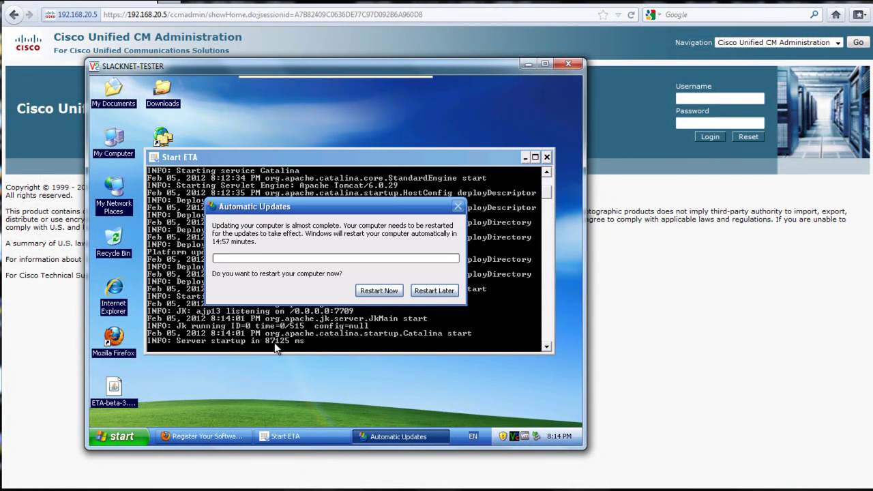
# Postpone the Automatic Updates restart with Restart Later
pyautogui.click(434, 290)
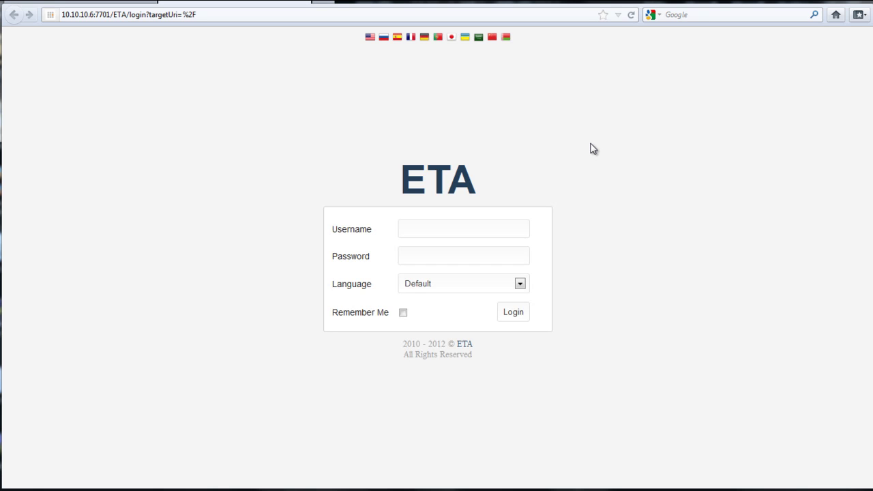
# Log in with the administrator credentials and dismiss Firefox's save-password offer
pyautogui.click(434, 232)
pyautogui.write('admin')
pyautogui.hotkey('alt', 'Tab')
pyautogui.hotkey('alt', 'Tab')
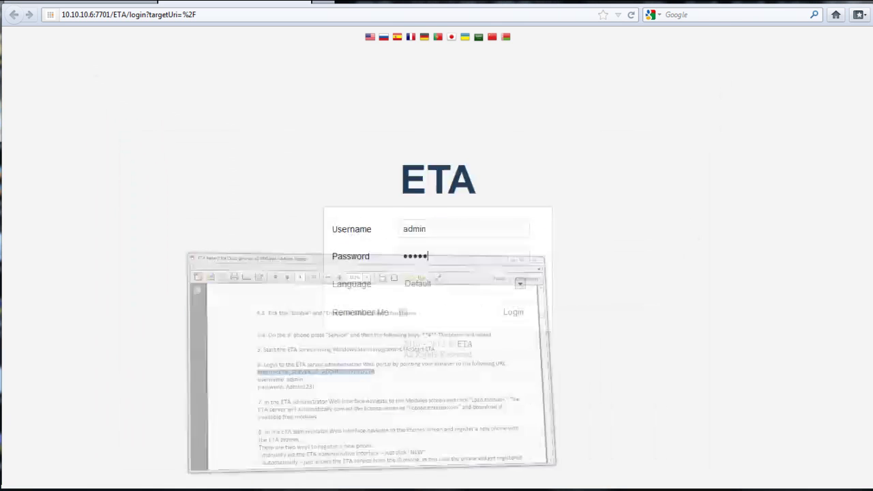
pyautogui.write('123')
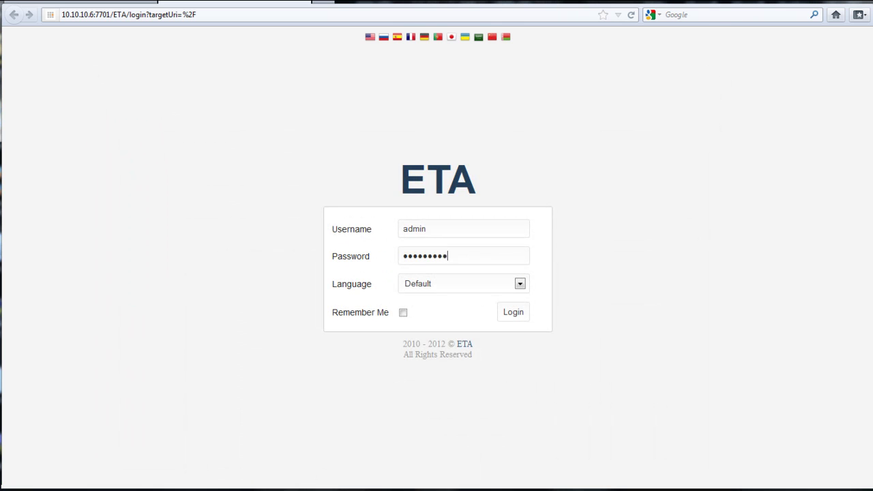
pyautogui.click(515, 313)
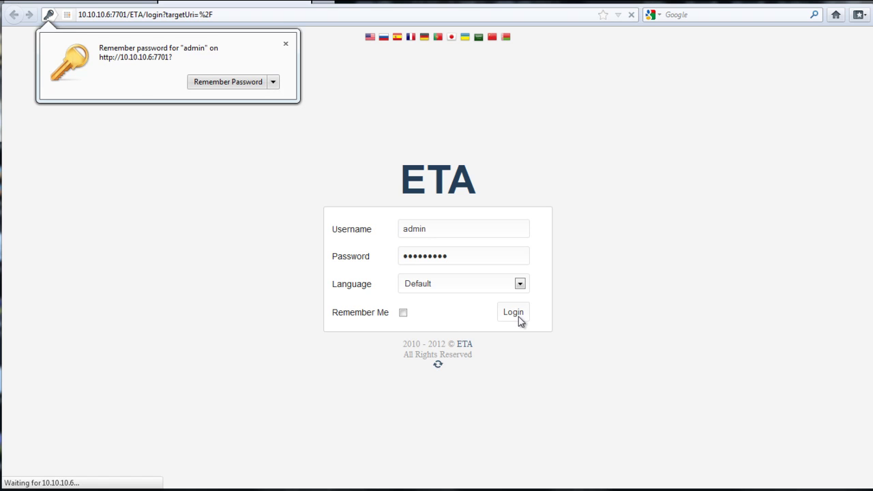
pyautogui.click(285, 44)
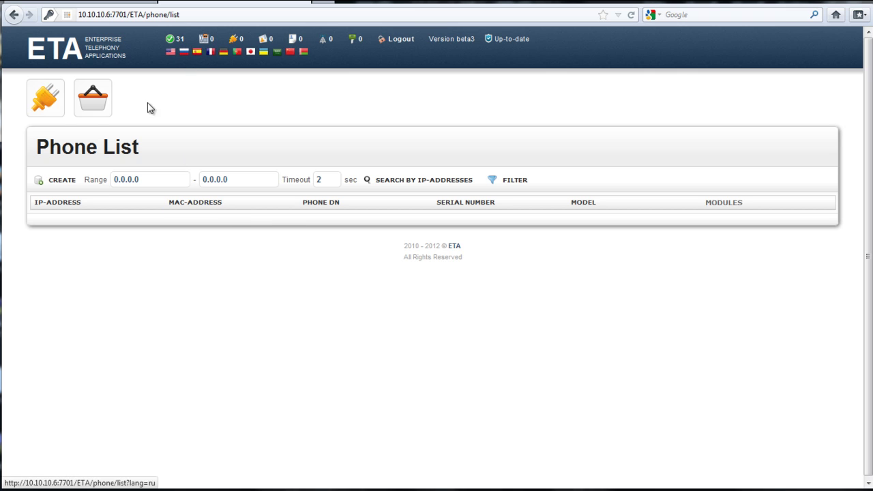
# Load the free ETA modules, view both Module List pages, and return to page 1
pyautogui.click(48, 102)
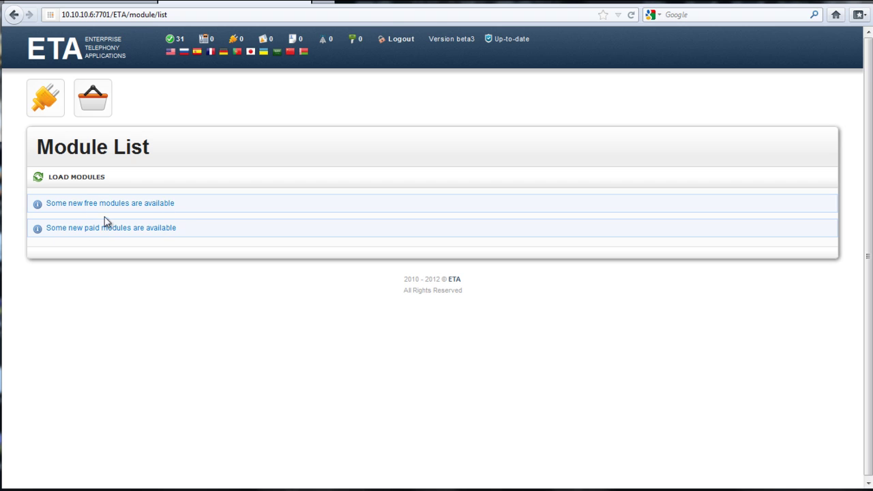
pyautogui.click(84, 178)
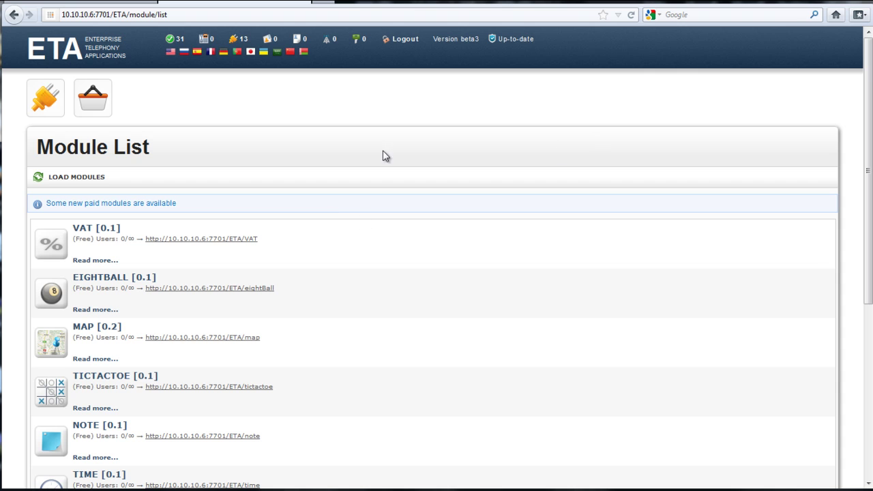
pyautogui.scroll(-2, 379, 234)
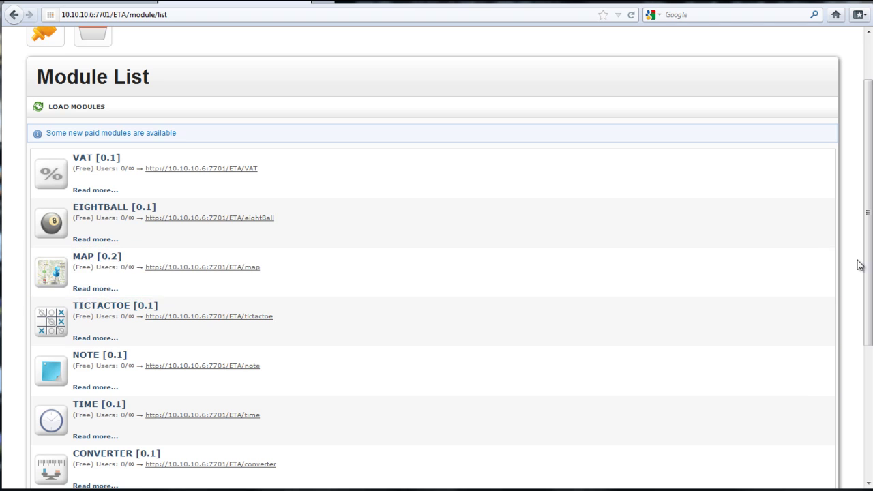
pyautogui.scroll(-5, 851, 255)
pyautogui.scroll(-2, 845, 314)
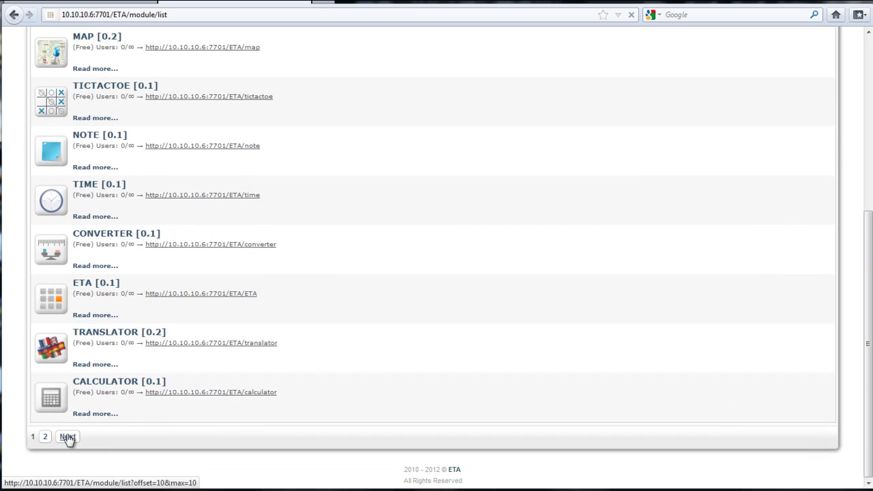
pyautogui.click(67, 437)
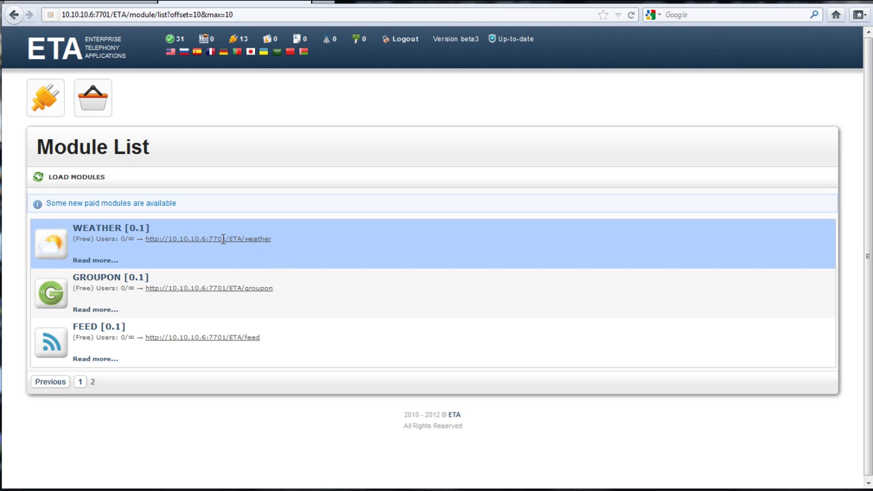
pyautogui.click(57, 382)
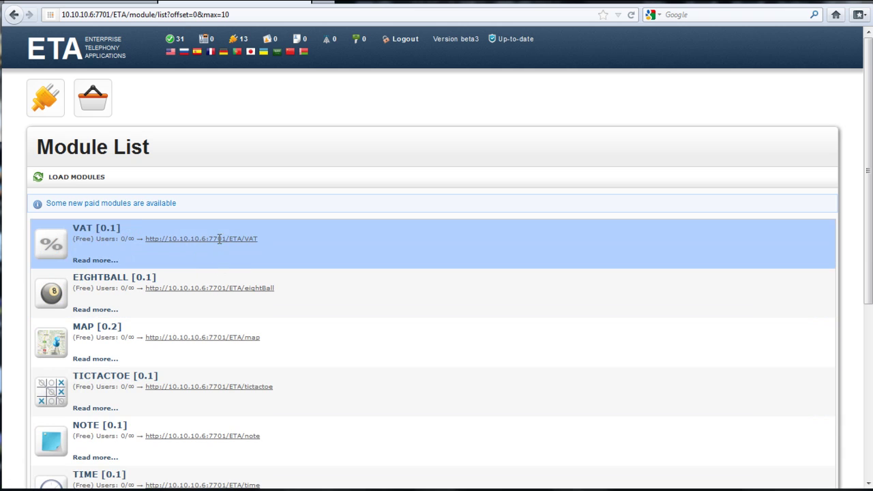
# Select the /ETA/menu/login service URL in step 4.2, then review the browser's Module List
pyautogui.hotkey('alt', 'Tab')
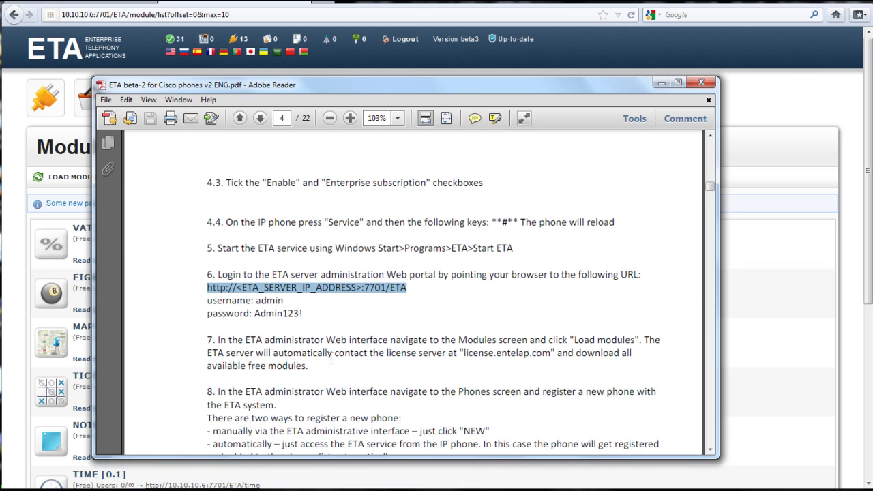
pyautogui.scroll(6, 415, 312)
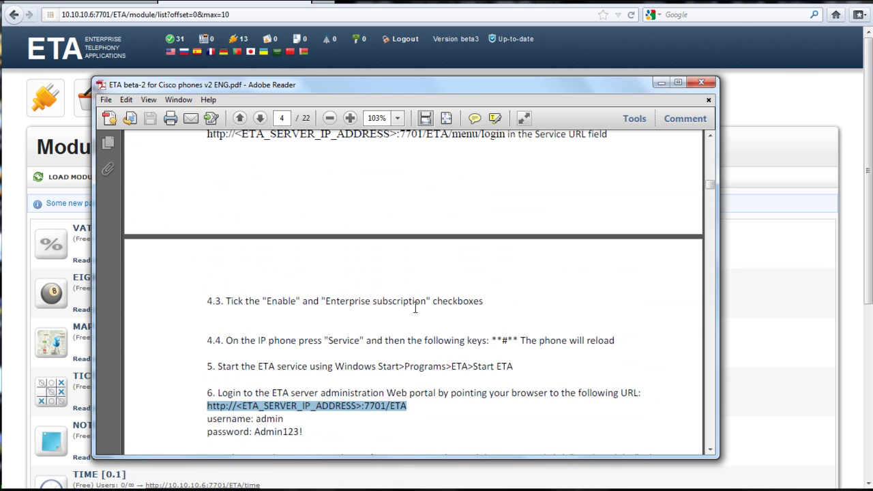
pyautogui.moveTo(507, 217); pyautogui.dragTo(416, 225)
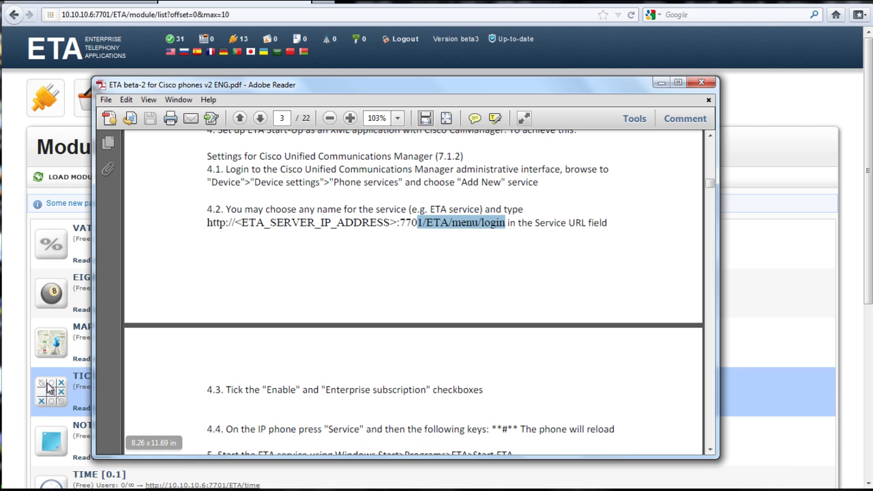
pyautogui.click(746, 275)
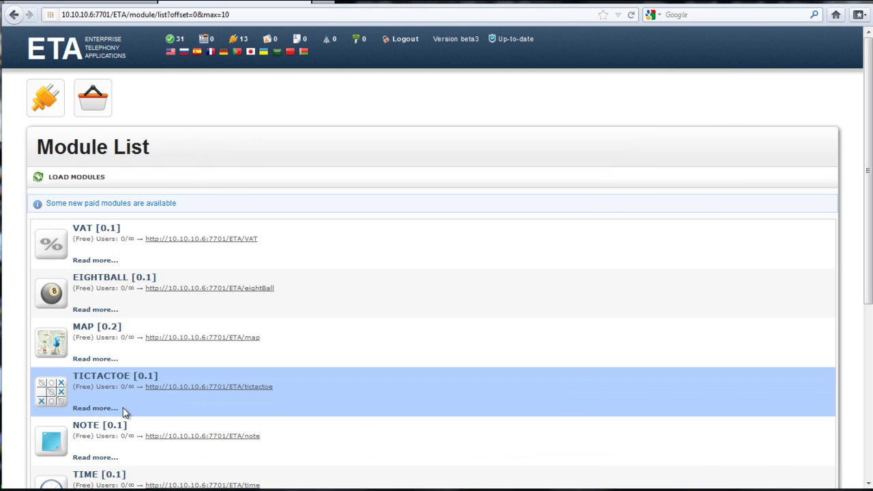
pyautogui.scroll(-3, 175, 271)
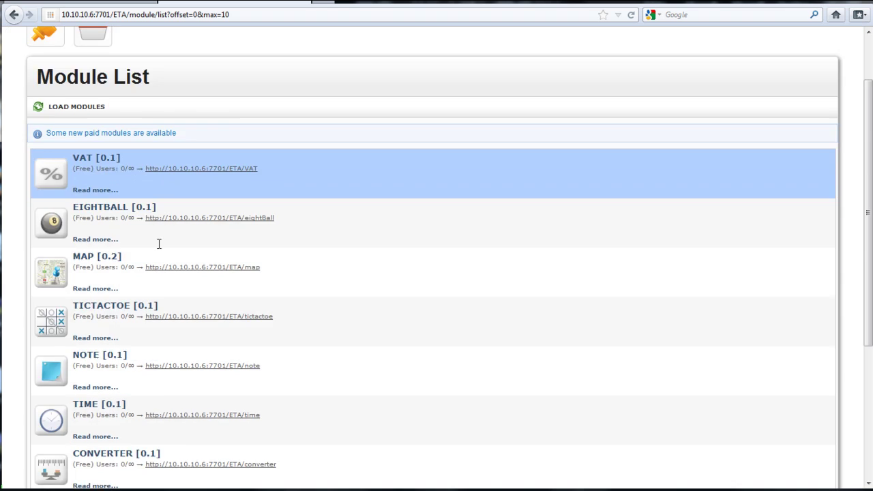
pyautogui.scroll(3, 188, 358)
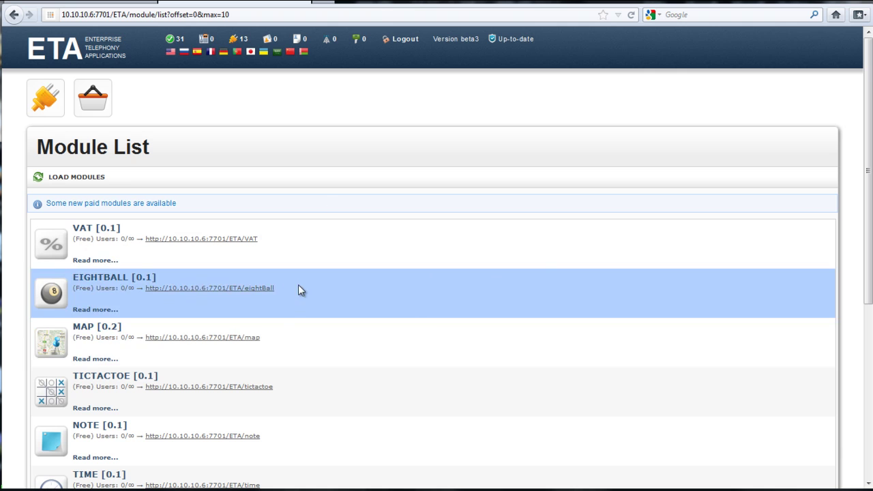
pyautogui.scroll(-5, 260, 349)
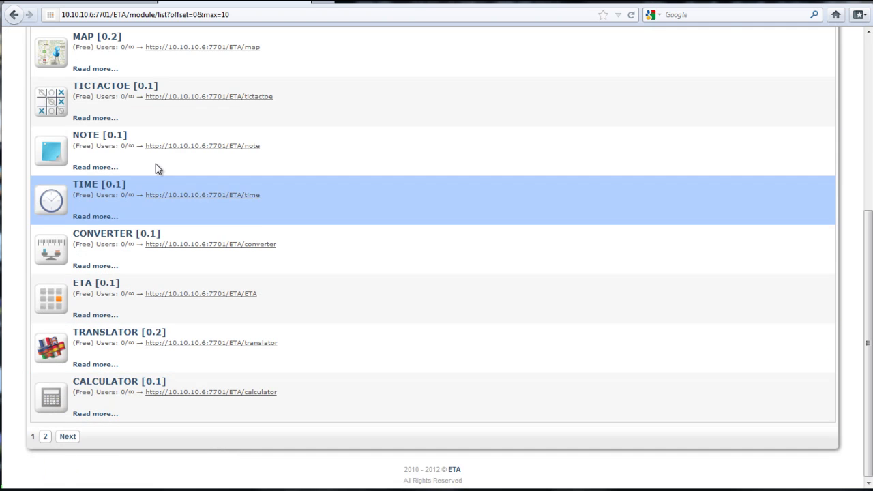
pyautogui.scroll(4, 165, 195)
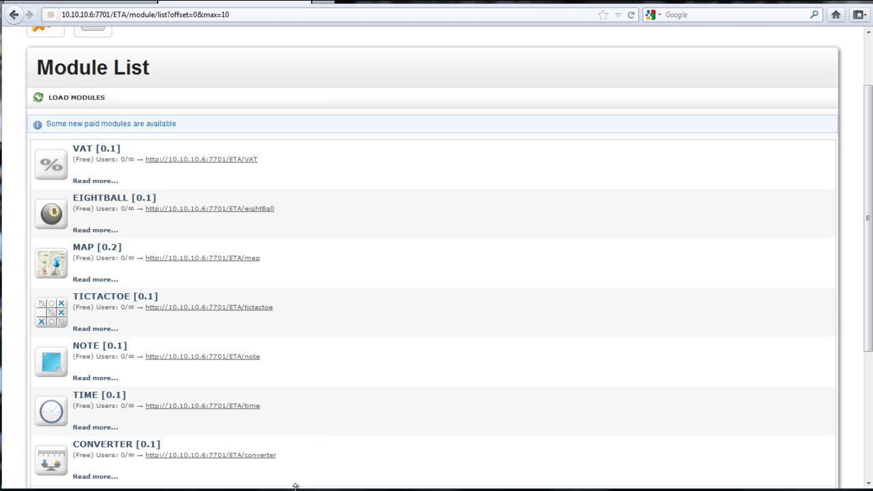
# Sign in to Cisco Unified CM Administration with the administrator account
pyautogui.click(103, 1)
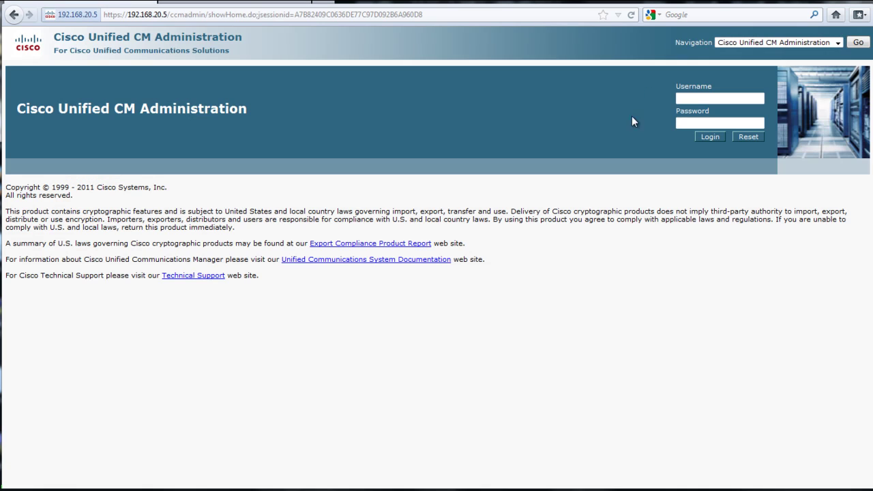
pyautogui.click(708, 99)
pyautogui.write('ucadmin')
pyautogui.press('Tab')
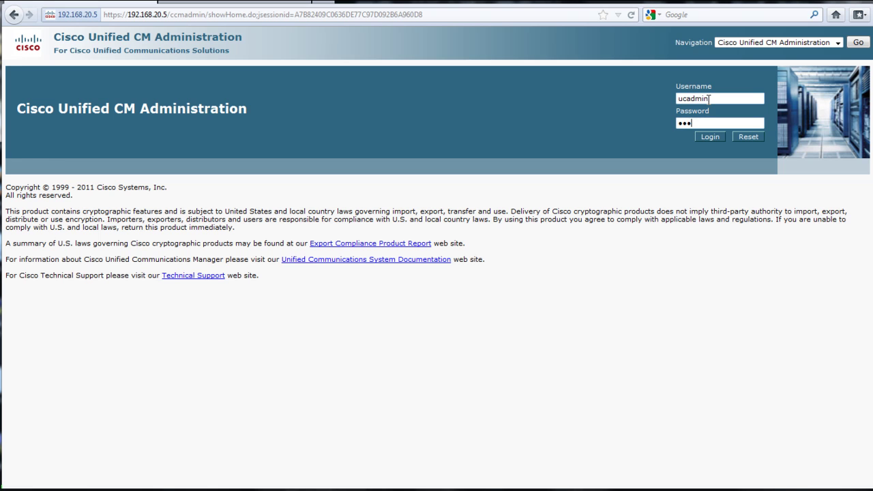
pyautogui.press('Return')
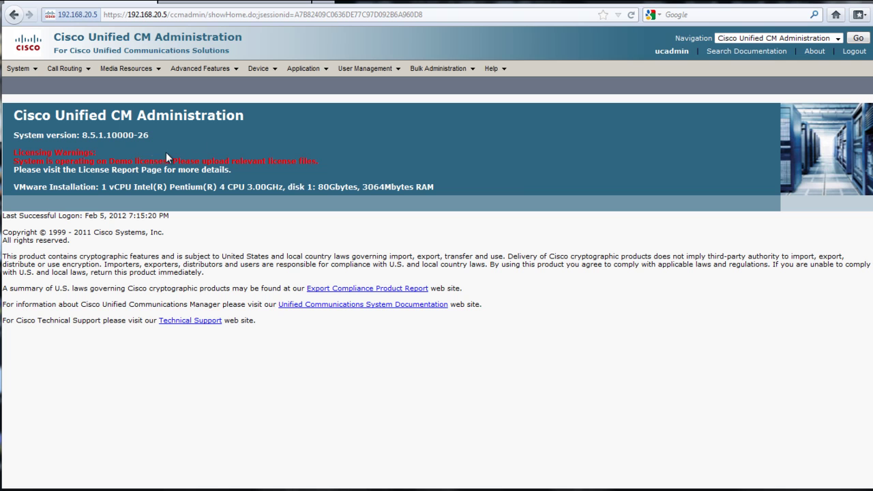
# Go to the IP phone services list and add a new service
pyautogui.click(259, 68)
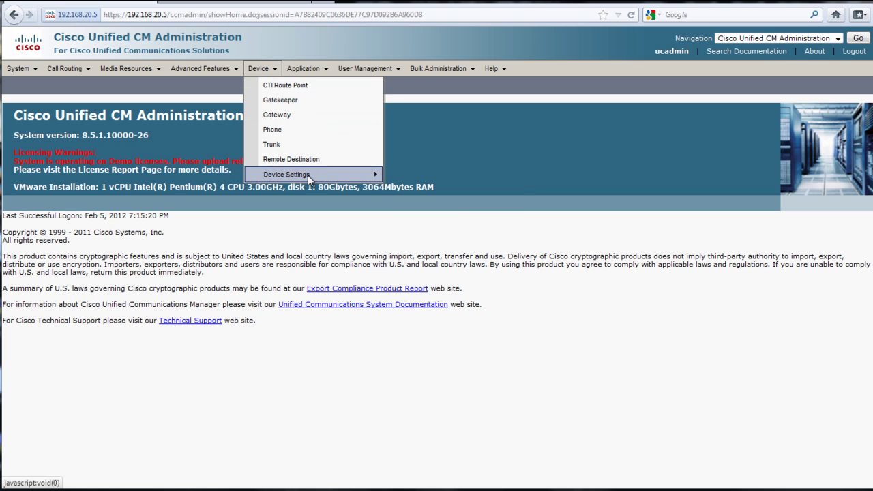
pyautogui.moveTo(307, 174)
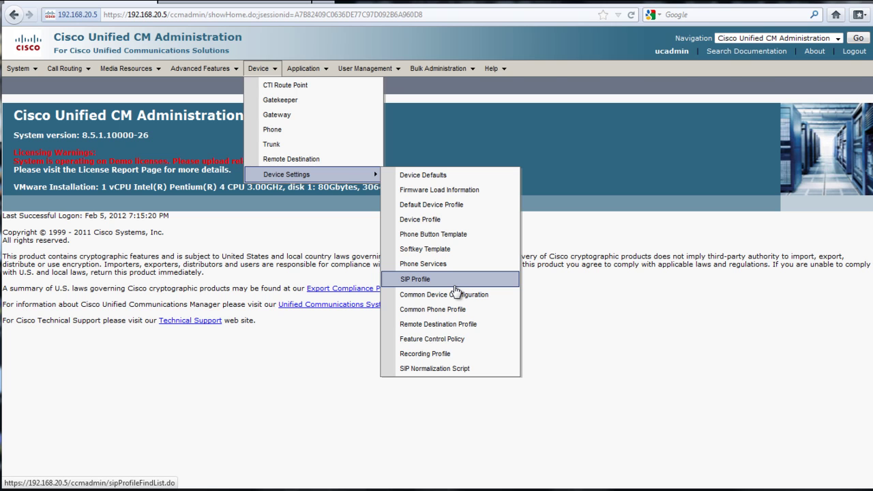
pyautogui.click(433, 268)
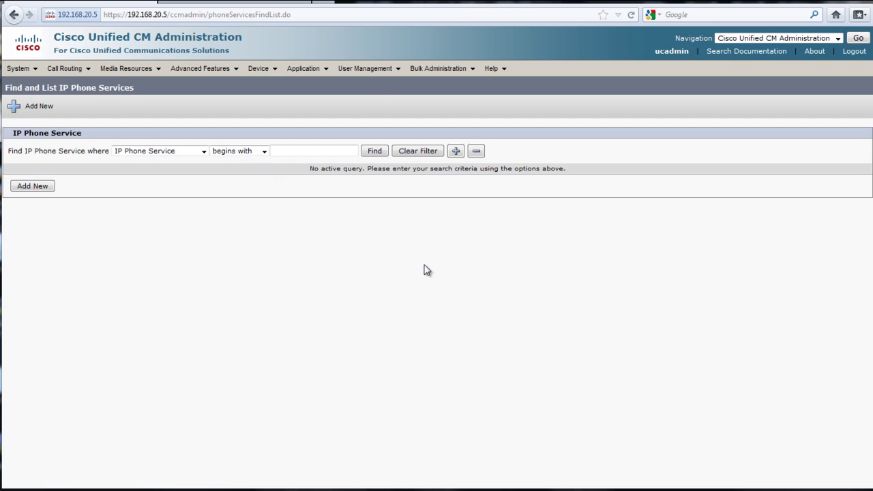
pyautogui.click(47, 188)
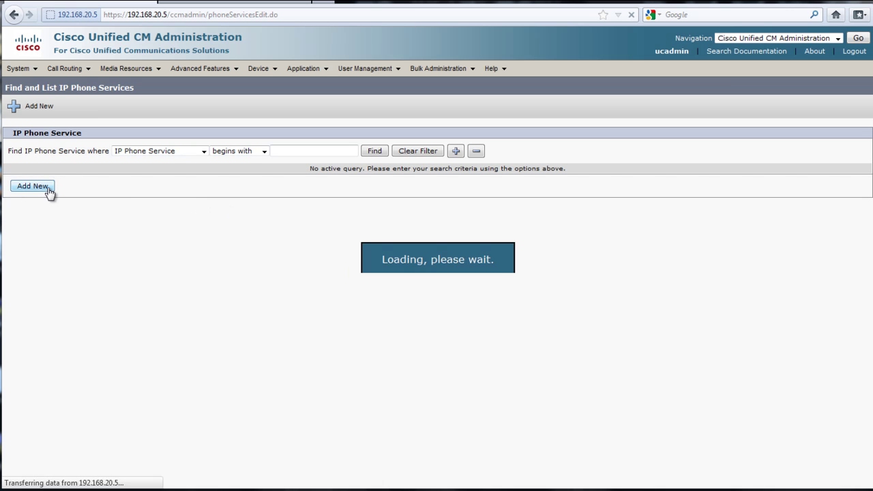
# Name the new phone service ETA and move on to its description
pyautogui.hotkey('alt', 'Tab')
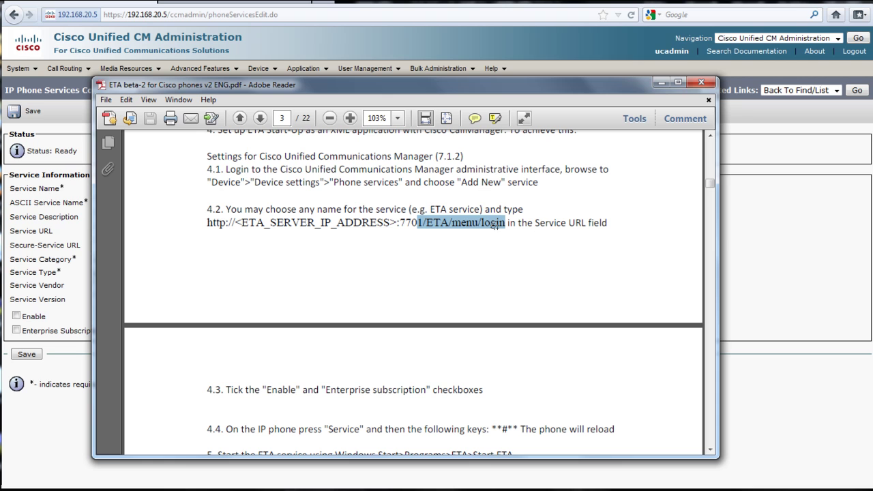
pyautogui.click(783, 239)
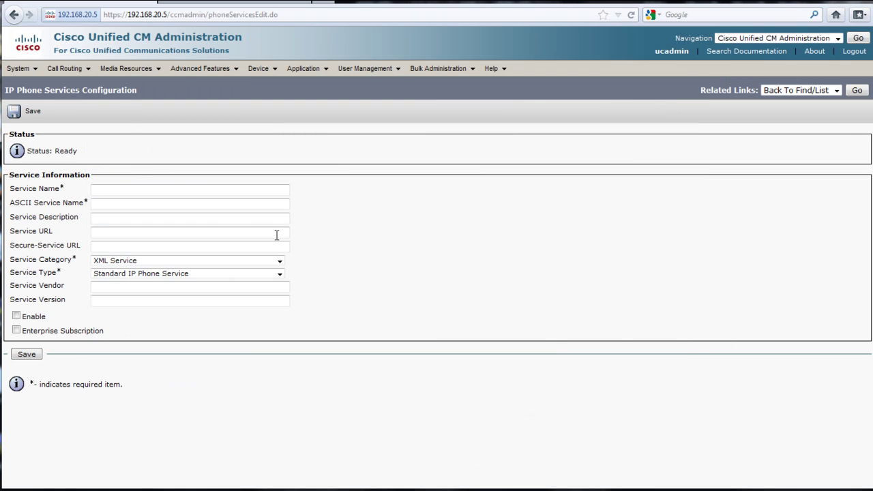
pyautogui.click(117, 191)
pyautogui.write('ETA')
pyautogui.press('Tab')
pyautogui.click(107, 219)
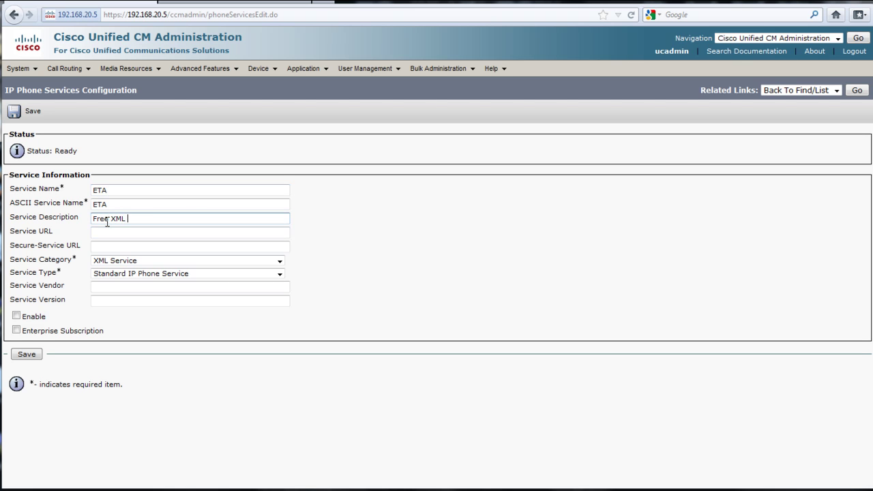
# Paste the guide's service URL template, replacing the server placeholder with 10.10.10.6
pyautogui.click(290, 486)
pyautogui.moveTo(182, 224); pyautogui.dragTo(501, 232)
pyautogui.hotkey('ctrl', 'c')
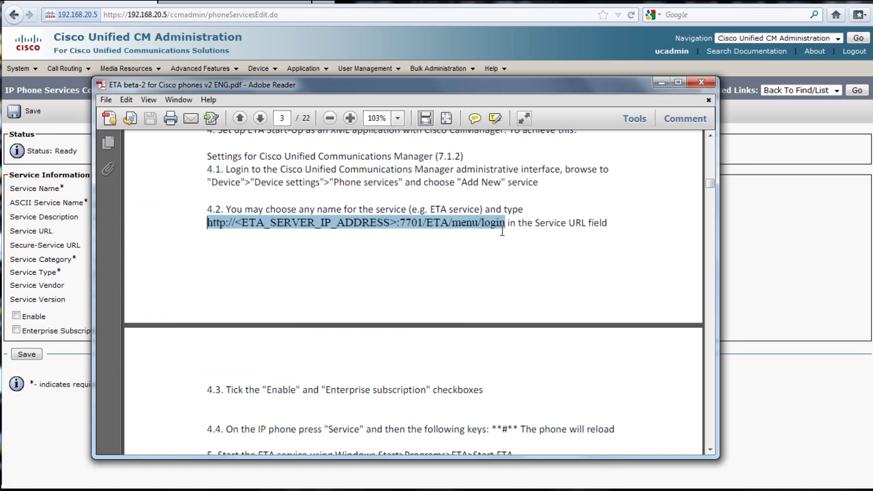
pyautogui.click(740, 246)
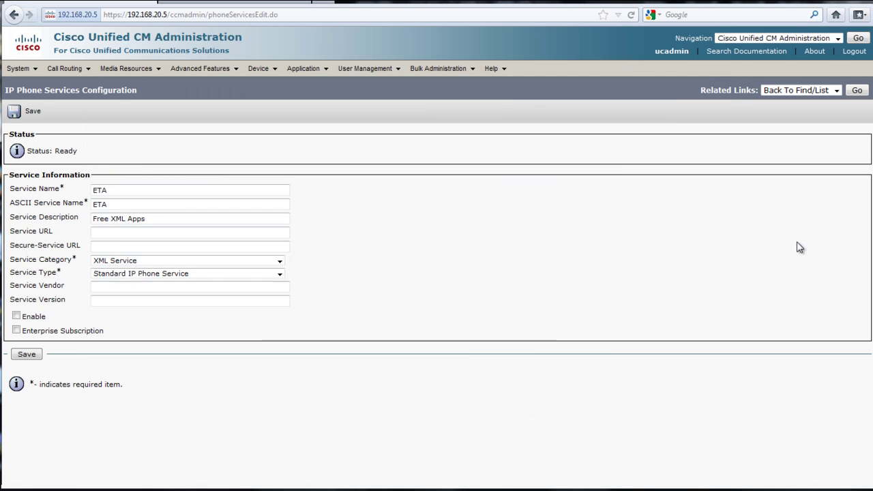
pyautogui.click(117, 233)
pyautogui.hotkey('ctrl', 'v')
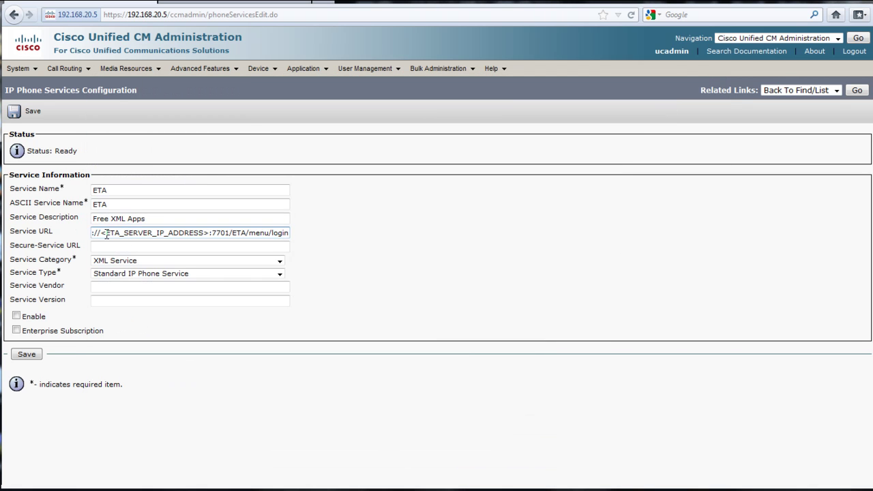
pyautogui.moveTo(102, 233); pyautogui.dragTo(219, 233)
pyautogui.write('10.10.10.6')
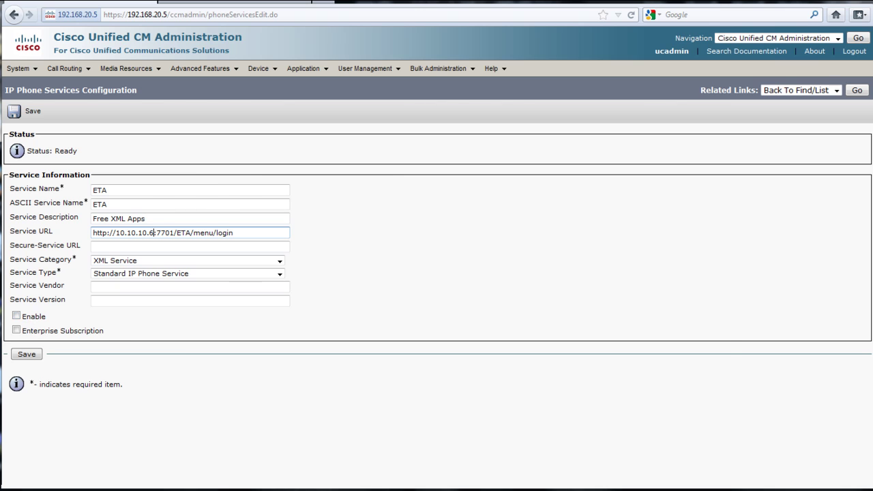
# Check the guide's Enterprise subscription note and enable the new service
pyautogui.hotkey('alt', 'Tab')
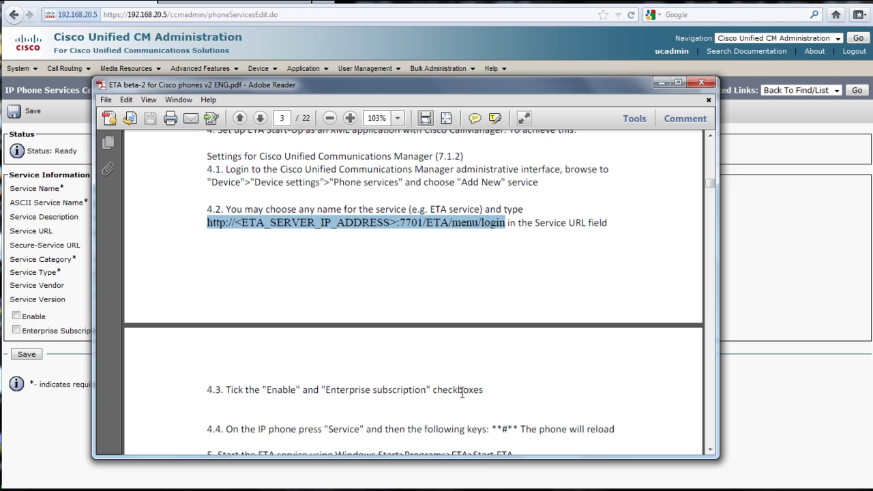
pyautogui.moveTo(326, 390); pyautogui.dragTo(426, 390)
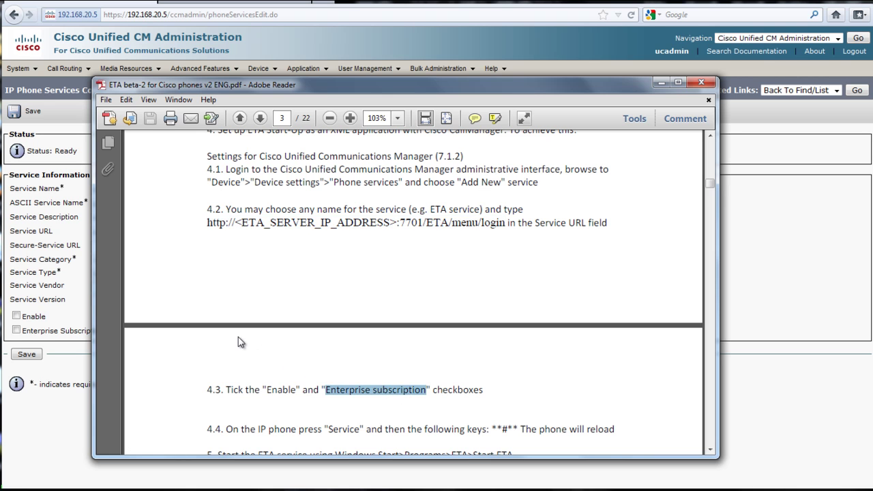
pyautogui.click(51, 398)
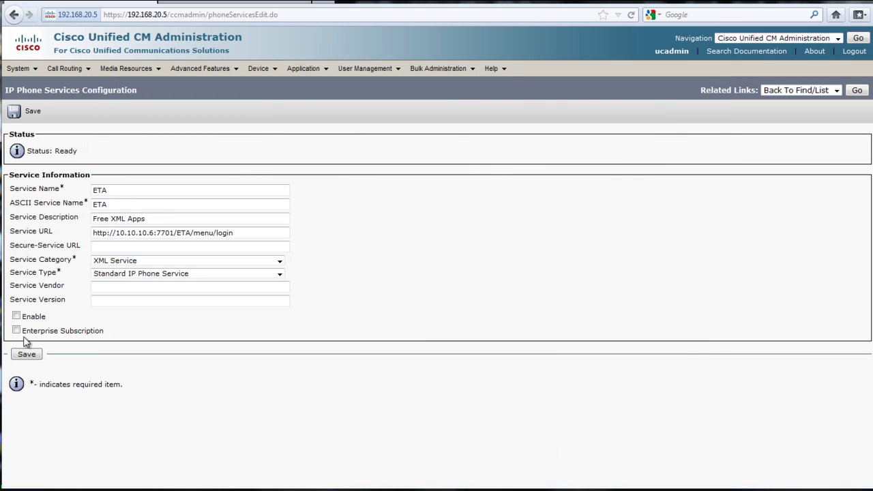
pyautogui.click(16, 316)
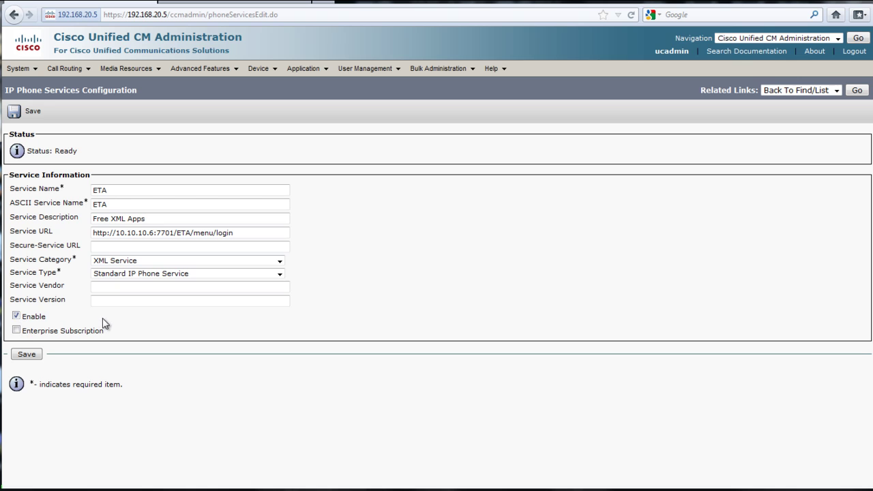
# Save the ETA service, search phones by Description 'lab', and open labCIPC
pyautogui.click(24, 356)
pyautogui.click(26, 355)
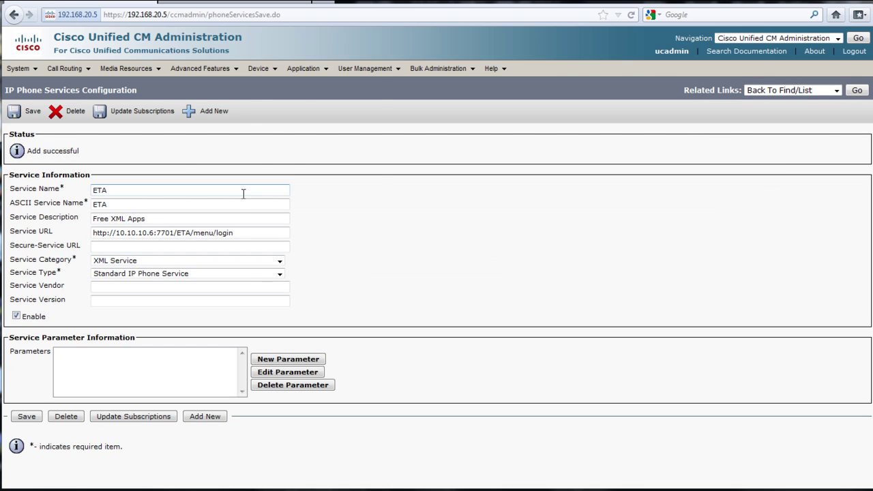
pyautogui.moveTo(260, 68)
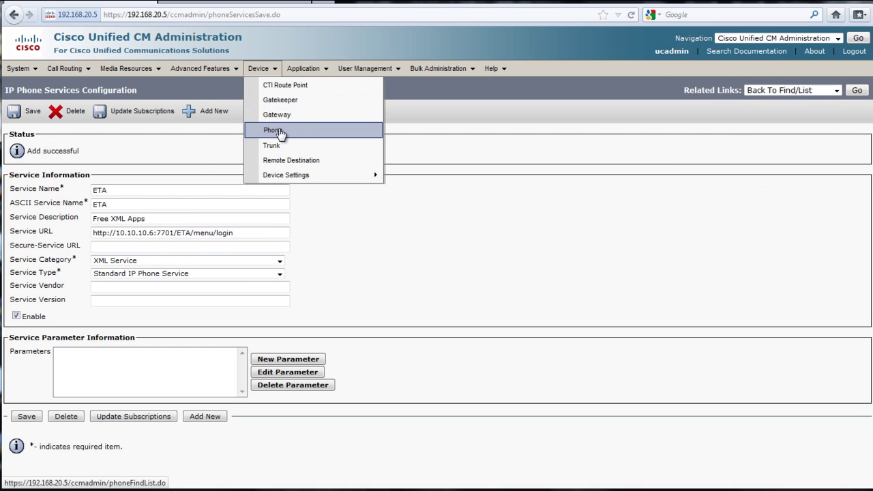
pyautogui.click(272, 130)
pyautogui.click(166, 152)
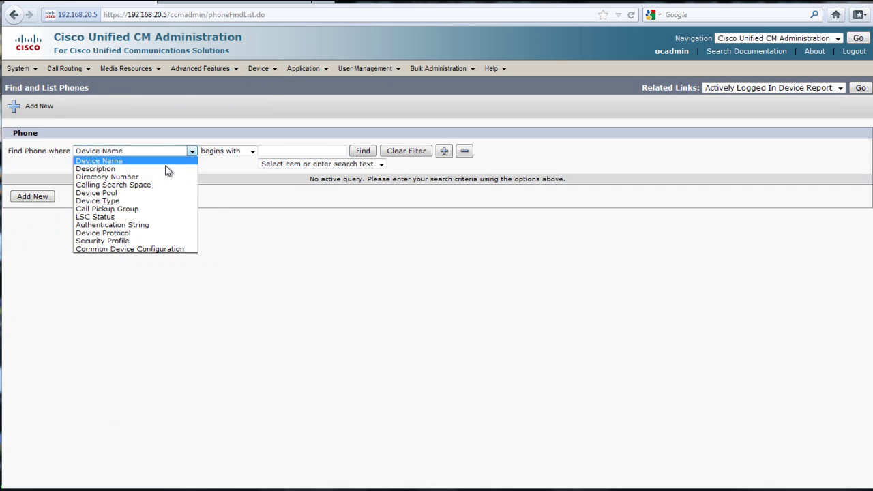
pyautogui.click(169, 171)
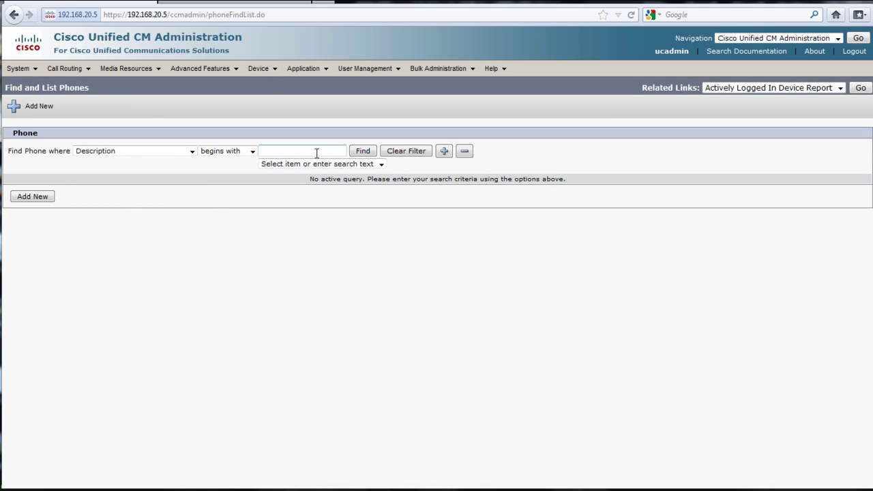
pyautogui.write('lab')
pyautogui.press('Return')
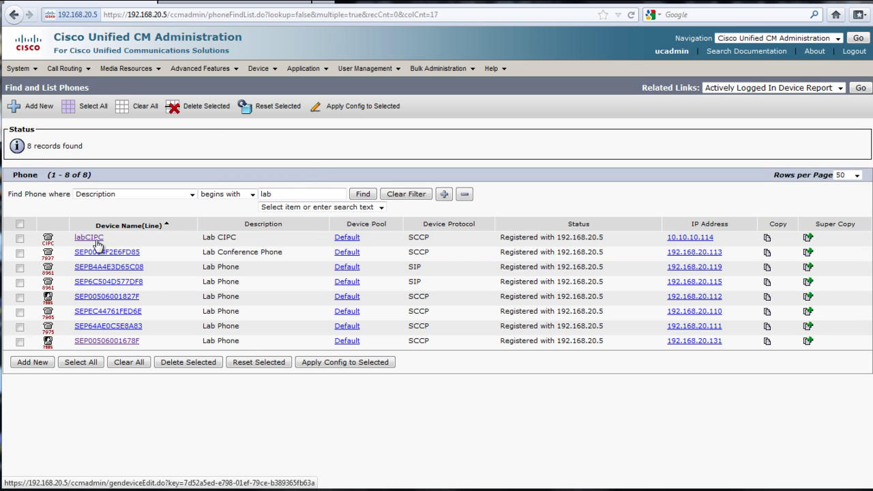
pyautogui.click(96, 240)
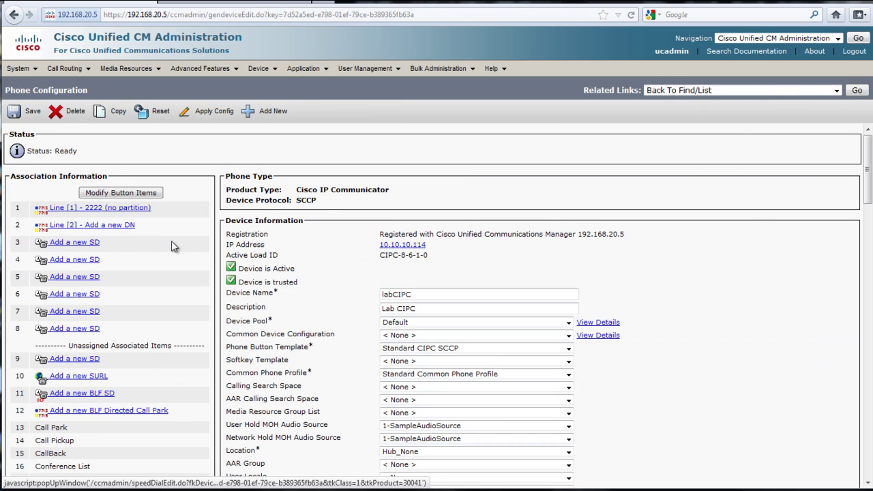
# Subscribe labCIPC to the ETA service via Subscribe/Unsubscribe Services and save it
pyautogui.click(675, 91)
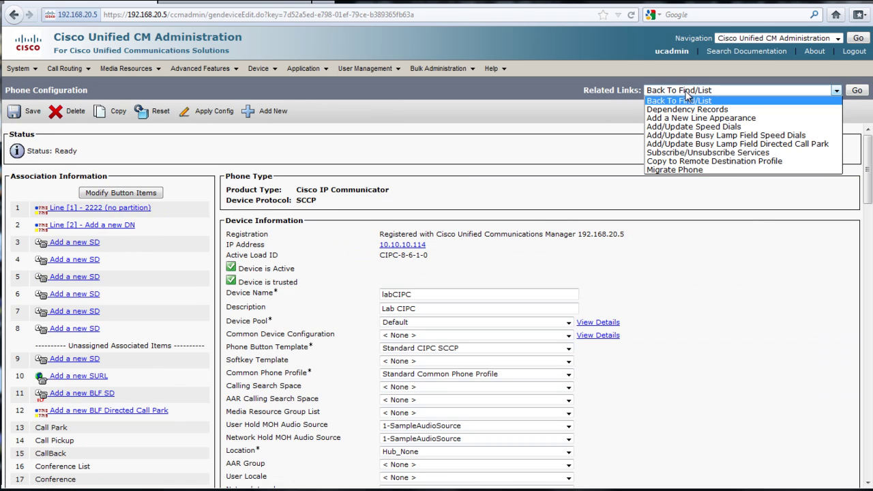
pyautogui.click(718, 152)
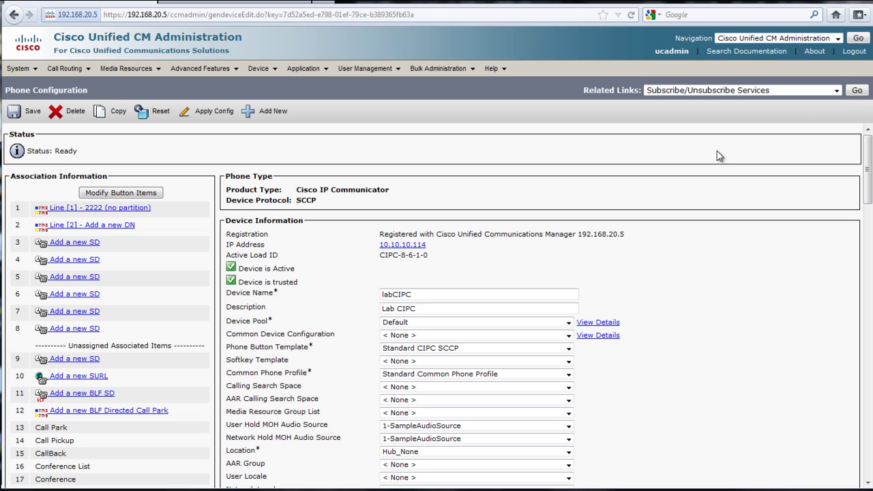
pyautogui.click(857, 92)
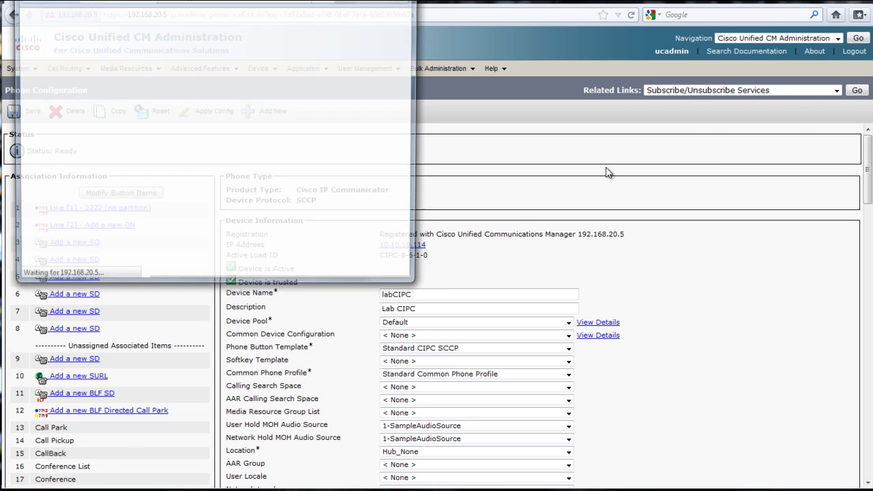
pyautogui.click(182, 128)
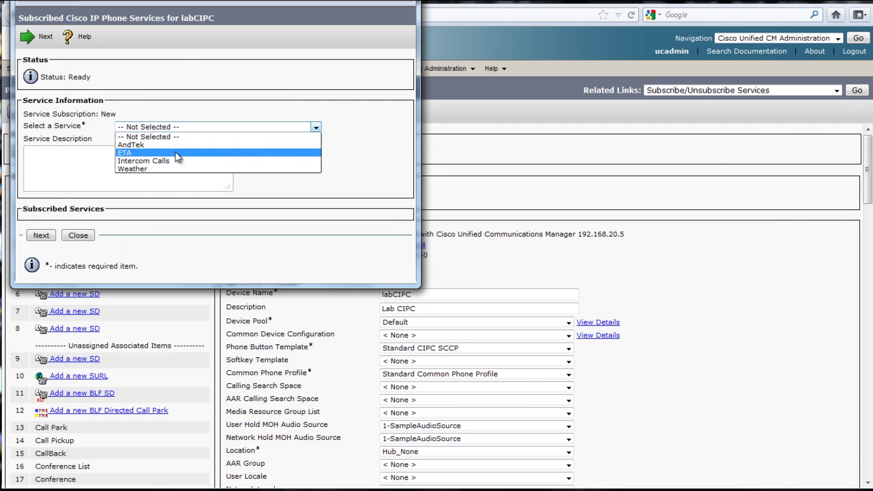
pyautogui.click(176, 157)
pyautogui.click(45, 237)
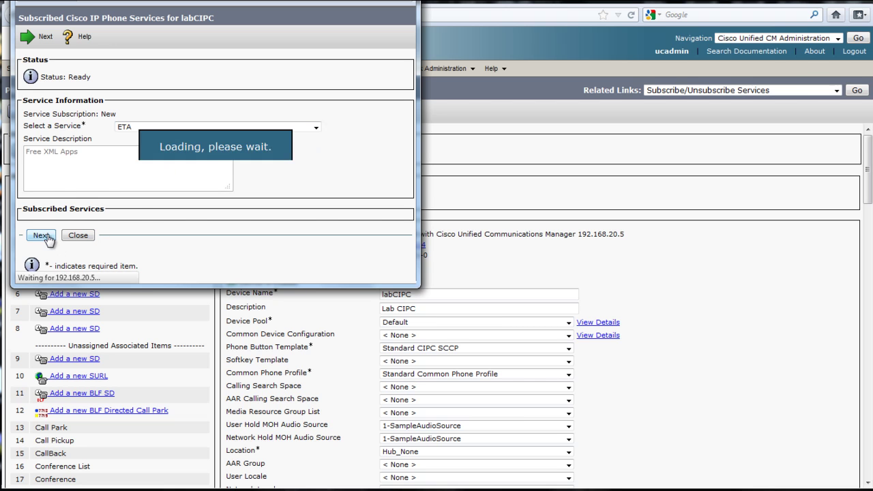
pyautogui.click(63, 193)
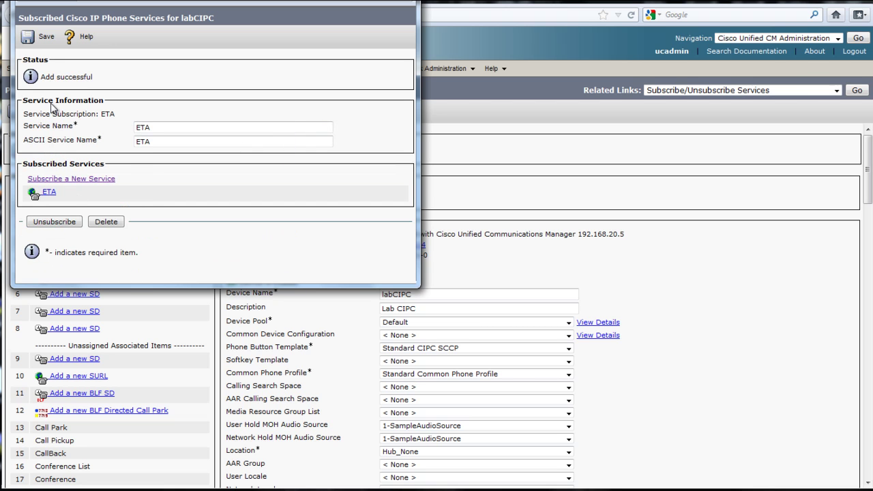
pyautogui.click(42, 36)
# Close the subscription window and apply the new configuration to labCIPC
pyautogui.hotkey('ctrl', 'w')
pyautogui.click(204, 112)
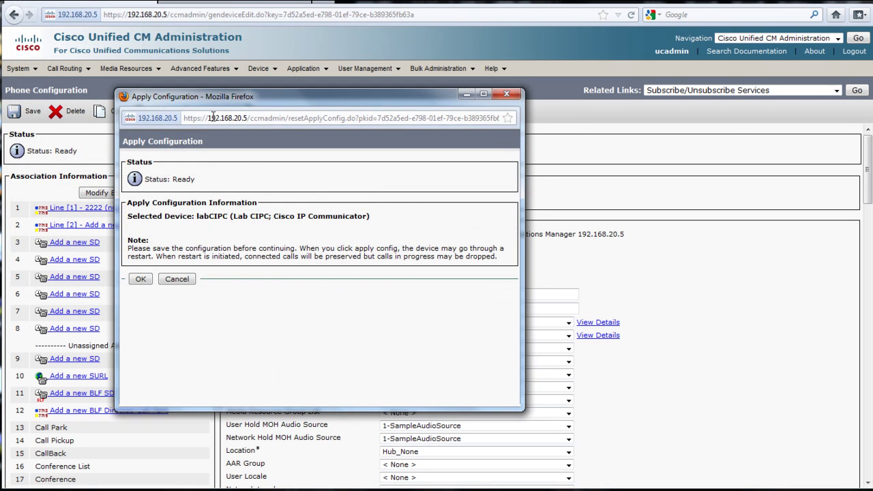
pyautogui.click(141, 279)
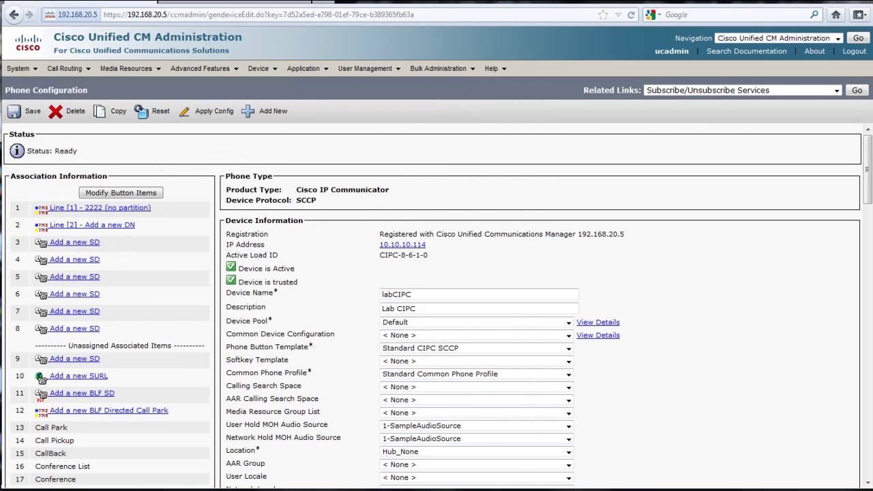
# Launch ETA from IP Communicator's Services button and enter Config mode
pyautogui.hotkey('alt', 'Tab')
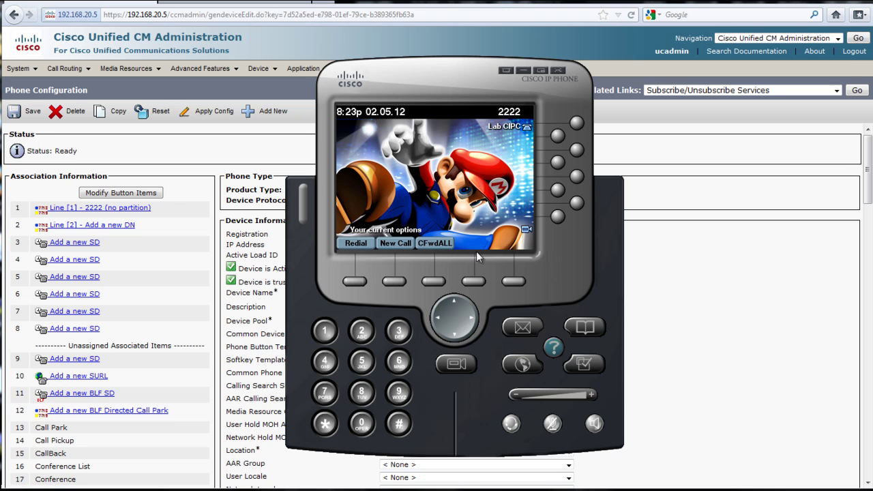
pyautogui.click(522, 365)
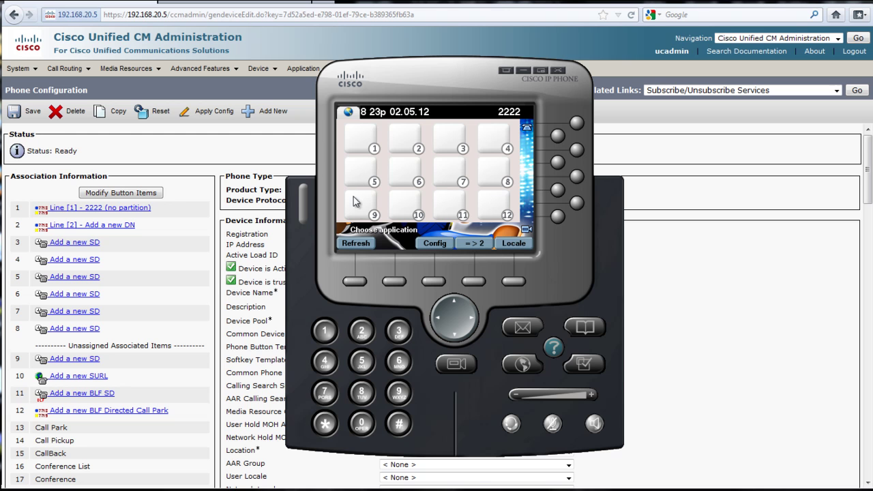
pyautogui.click(433, 244)
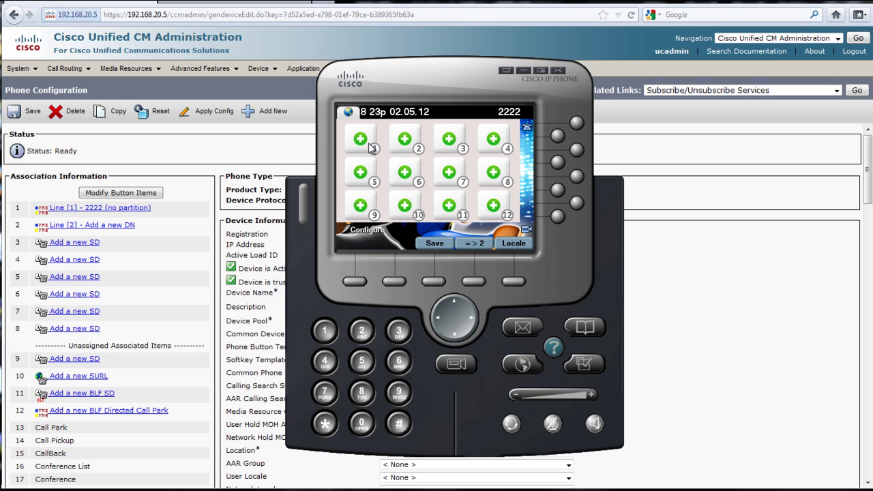
# Put Google Weather, found on the module list's second page, in slot 1
pyautogui.click(371, 147)
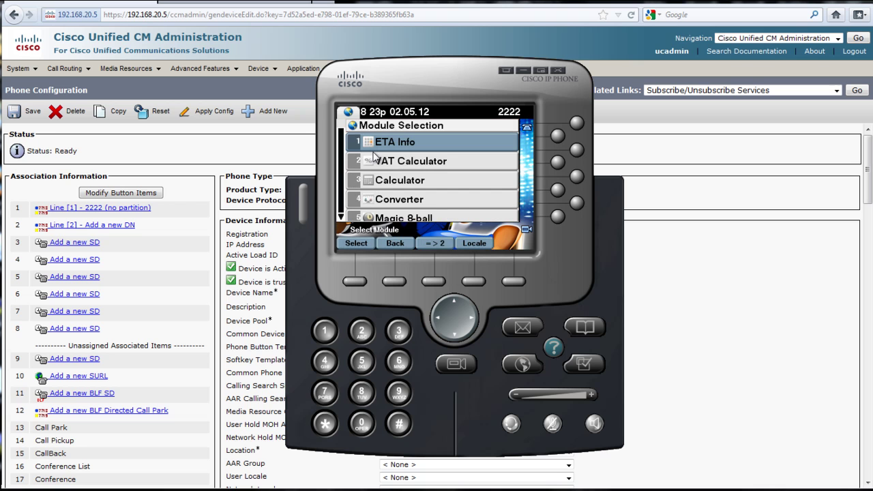
pyautogui.press('Down')
pyautogui.press('Down')
pyautogui.press('Down')
pyautogui.press('Down')
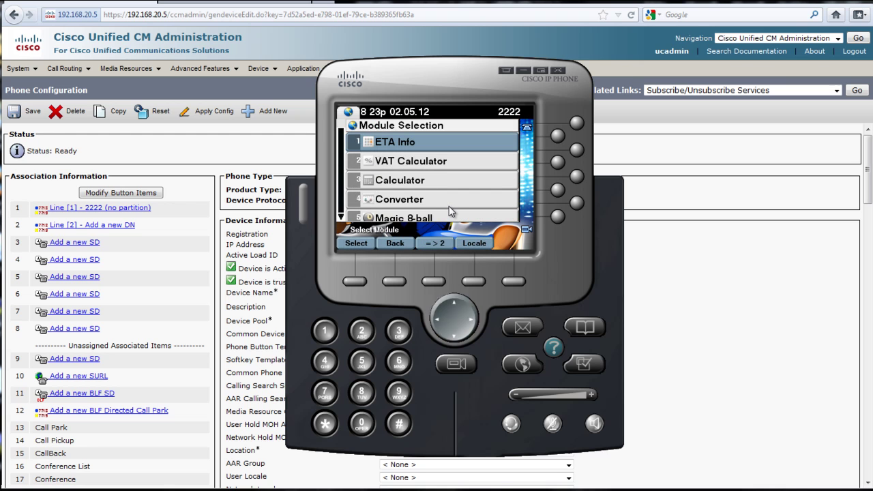
pyautogui.press('Down')
pyautogui.press('Down')
pyautogui.press('Down')
pyautogui.press('Down')
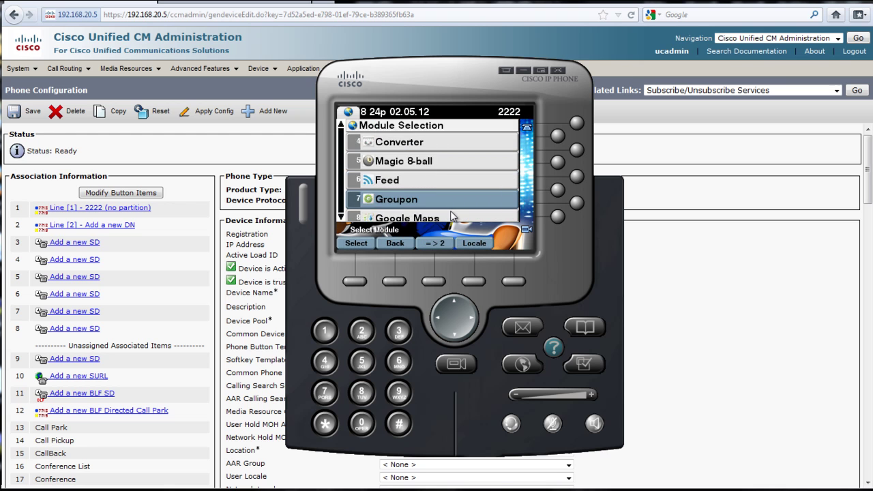
pyautogui.press('Up')
pyautogui.press('Down')
pyautogui.press('Down')
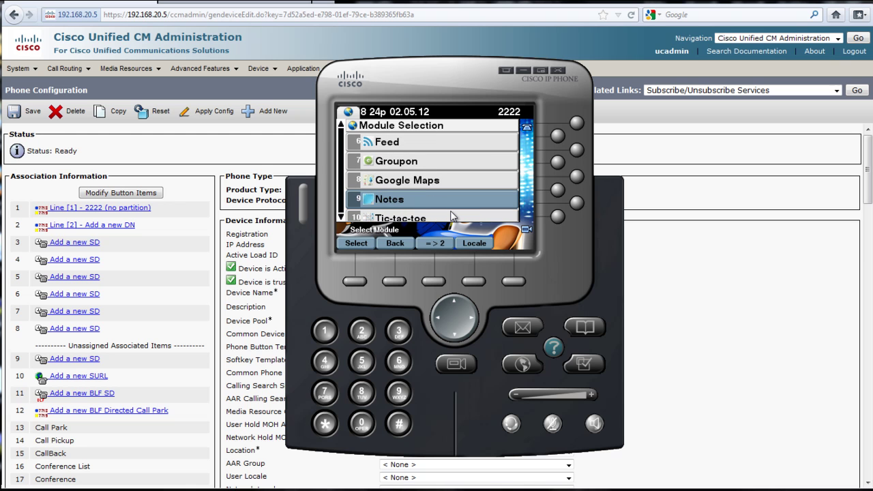
pyautogui.click(434, 244)
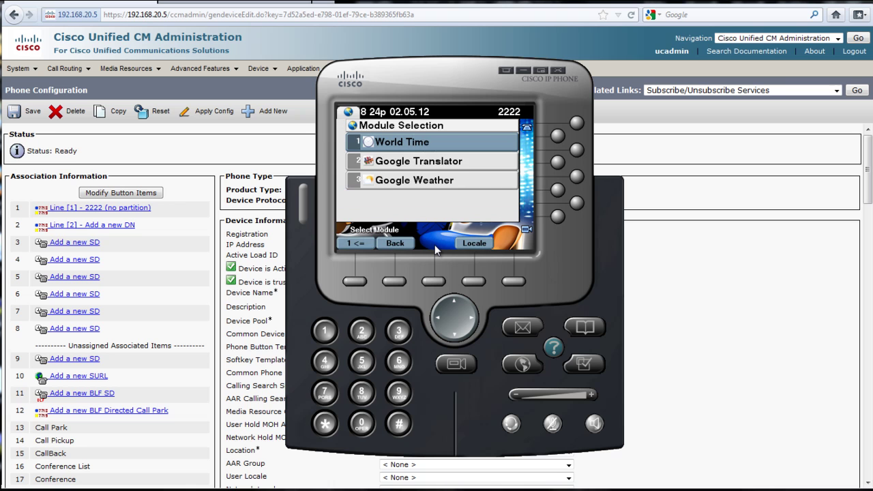
pyautogui.press('Down')
pyautogui.press('Down')
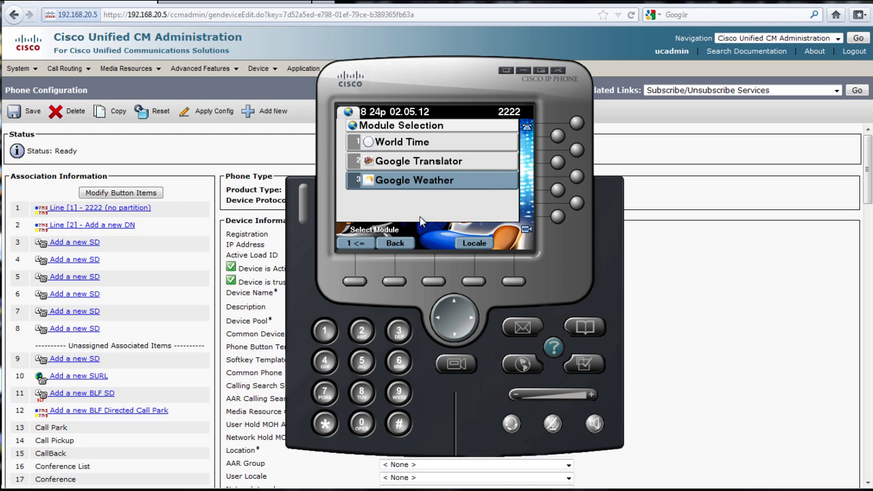
pyautogui.click(404, 181)
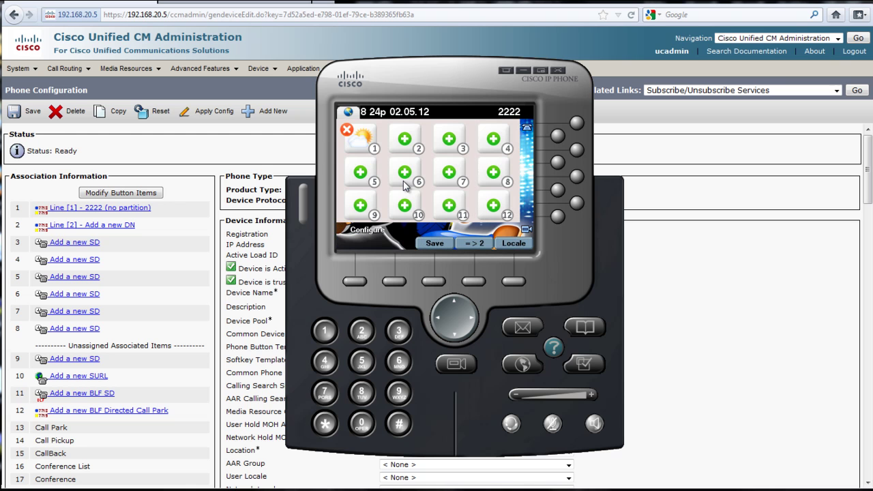
# Put Google Maps in slot 2 and save the application layout
pyautogui.click(409, 145)
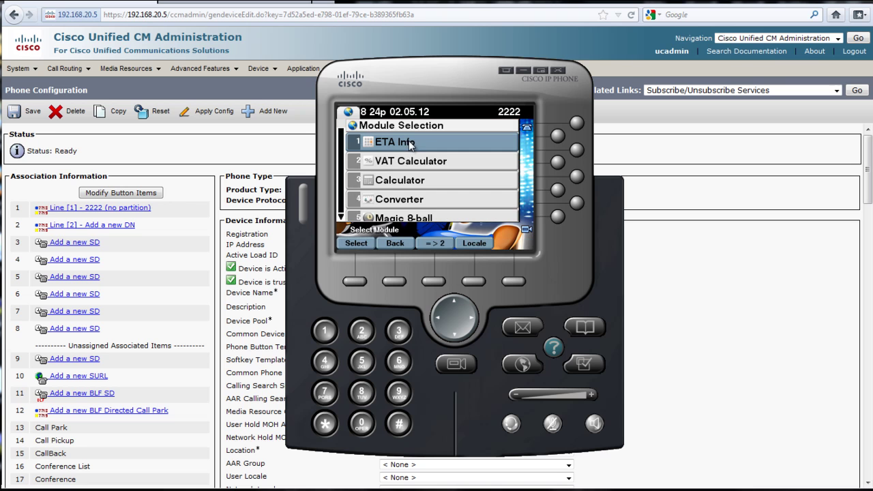
pyautogui.scroll(-4, 419, 171)
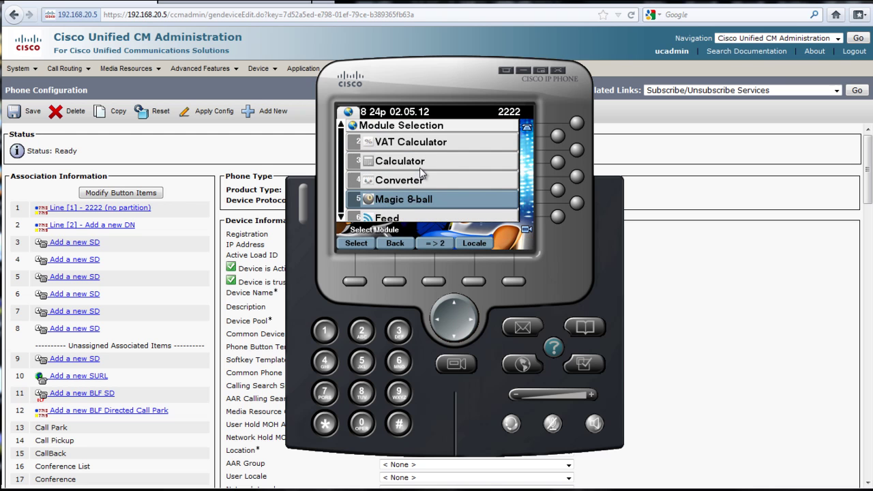
pyautogui.scroll(-4, 419, 174)
pyautogui.click(419, 184)
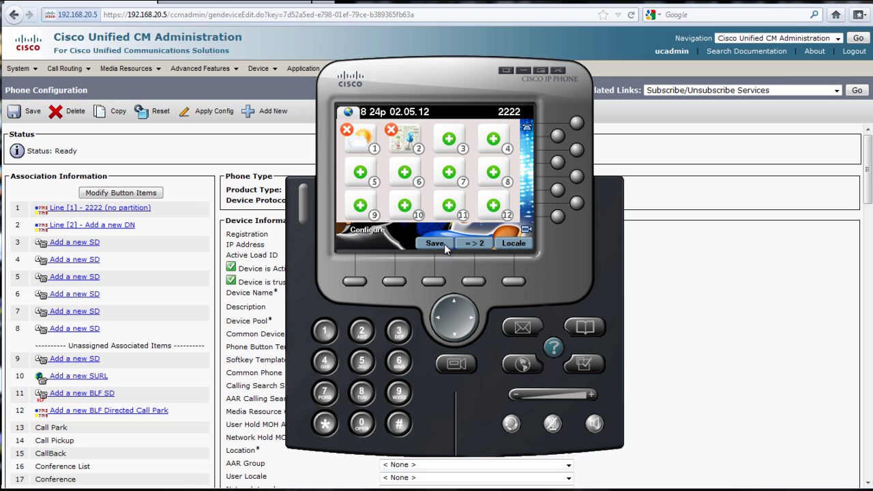
pyautogui.click(444, 244)
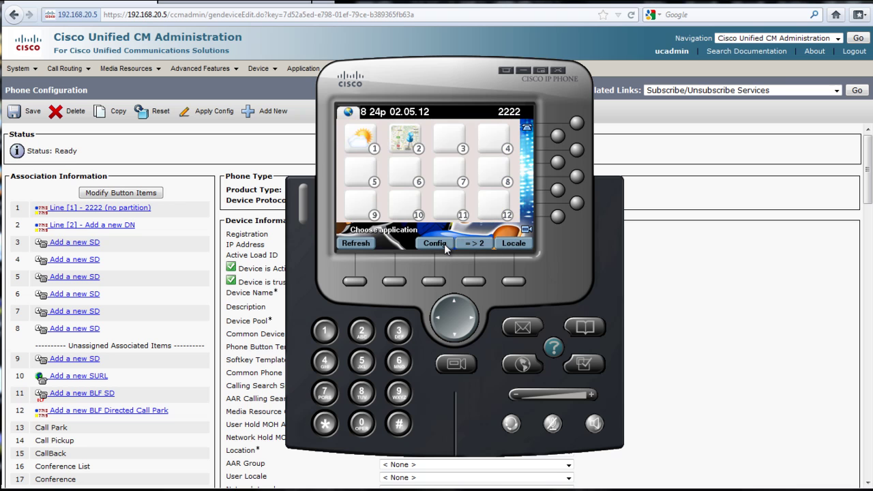
# Change the weather city from Death Valley to Denver, CO and show its refreshed forecast
pyautogui.click(368, 148)
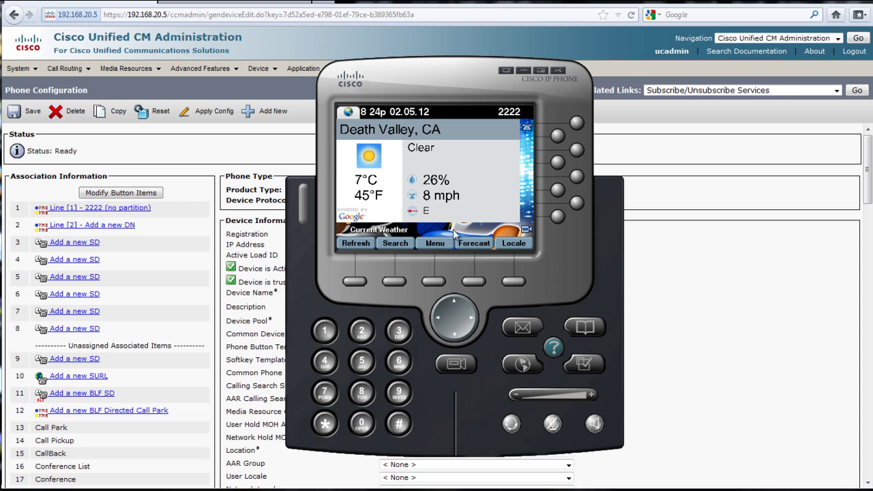
pyautogui.click(395, 242)
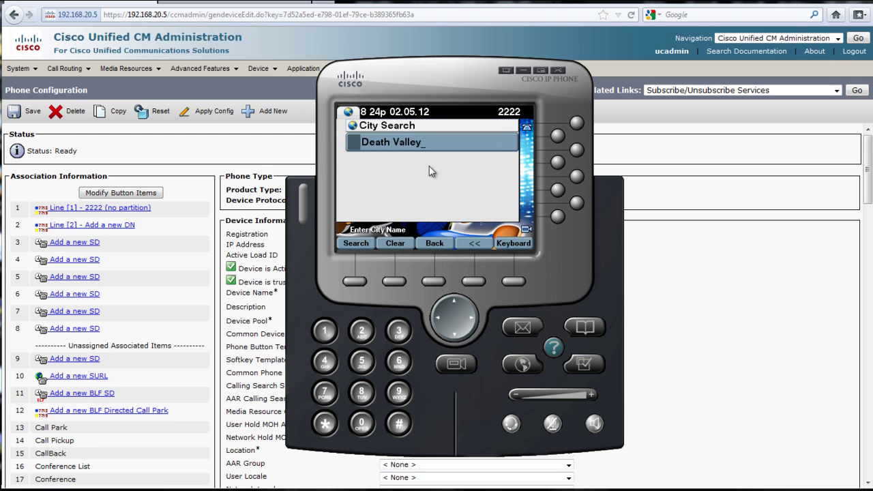
pyautogui.click(394, 243)
pyautogui.write('denver')
pyautogui.click(358, 240)
pyautogui.click(362, 241)
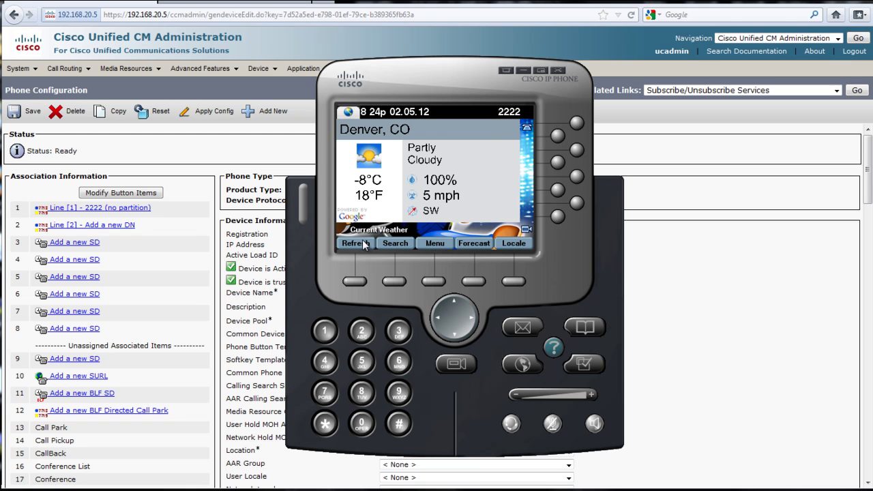
pyautogui.click(472, 243)
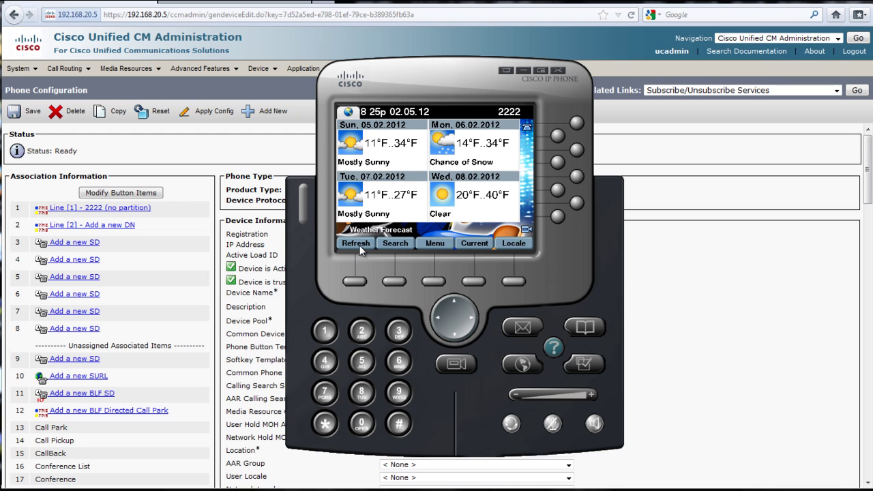
pyautogui.click(357, 245)
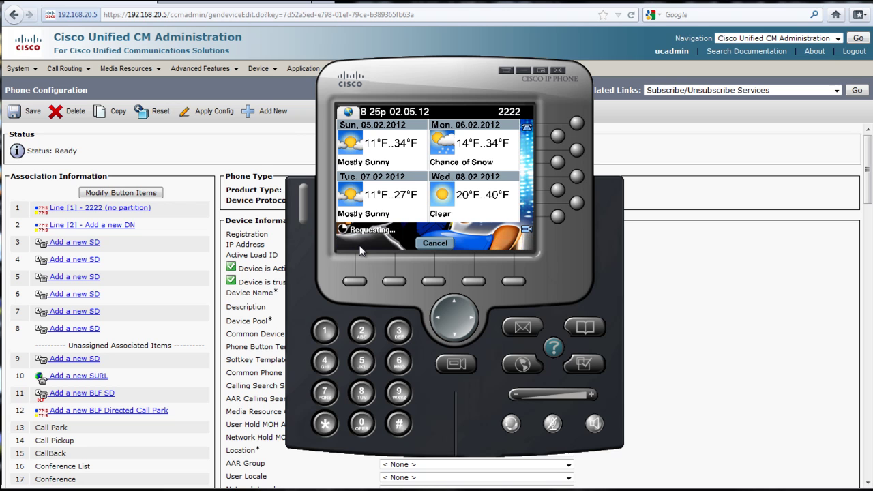
# Set Google Maps' location to Denver, CO, USA by city search, then return to the menu
pyautogui.click(431, 247)
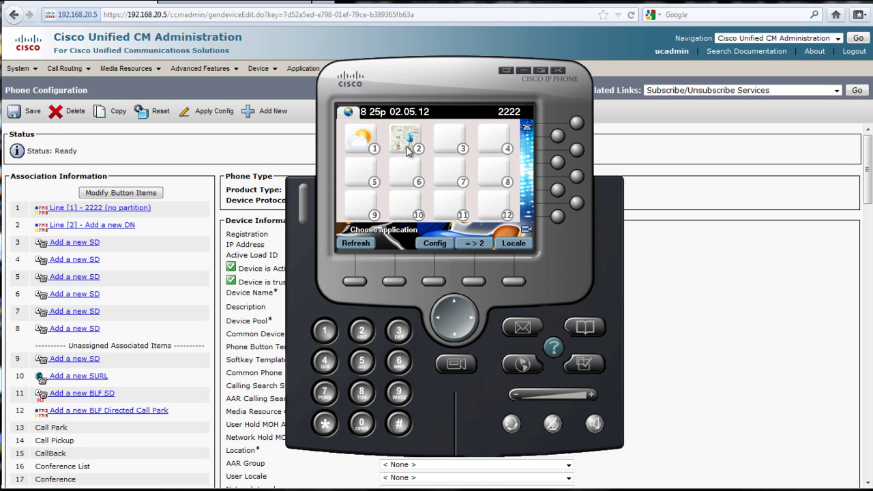
pyautogui.click(407, 150)
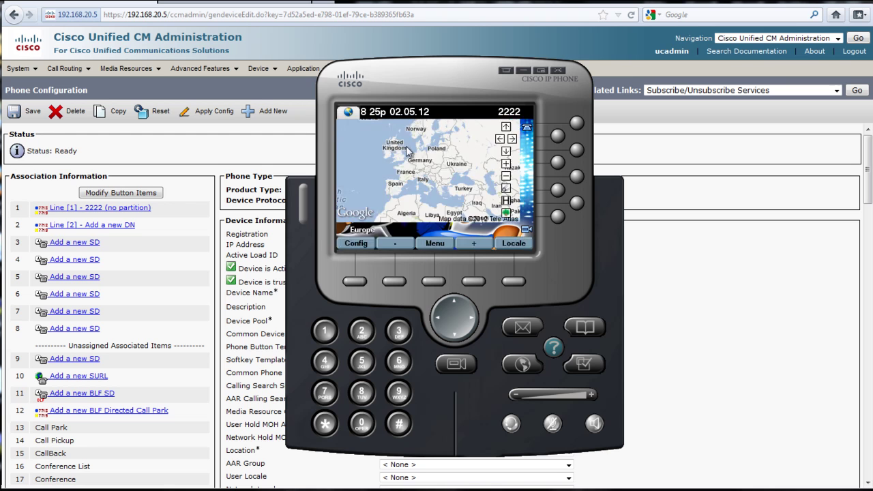
pyautogui.click(361, 245)
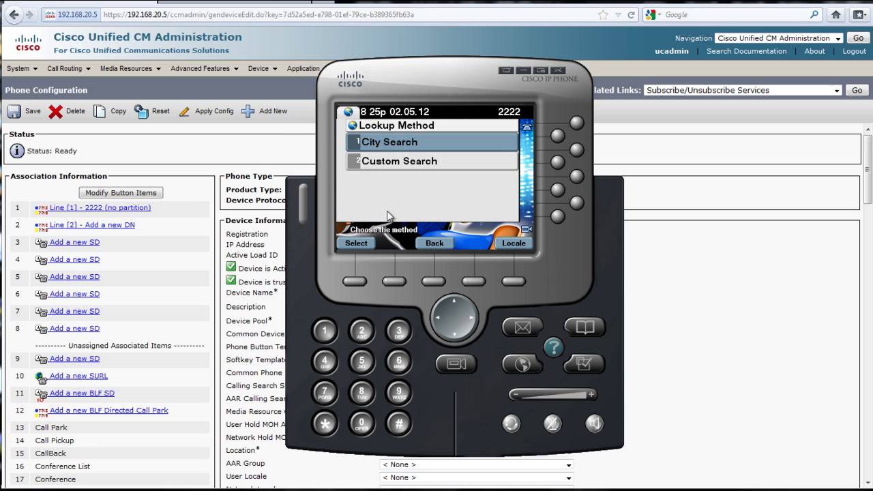
pyautogui.click(390, 143)
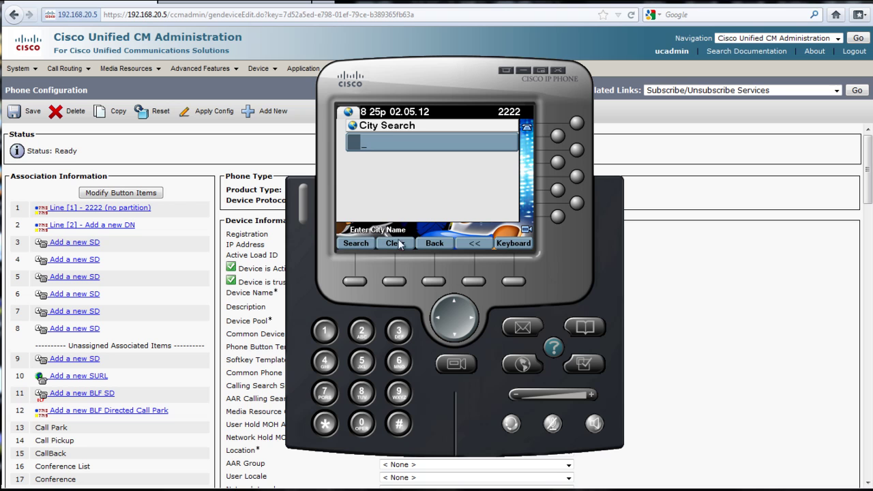
pyautogui.write('denver')
pyautogui.click(360, 242)
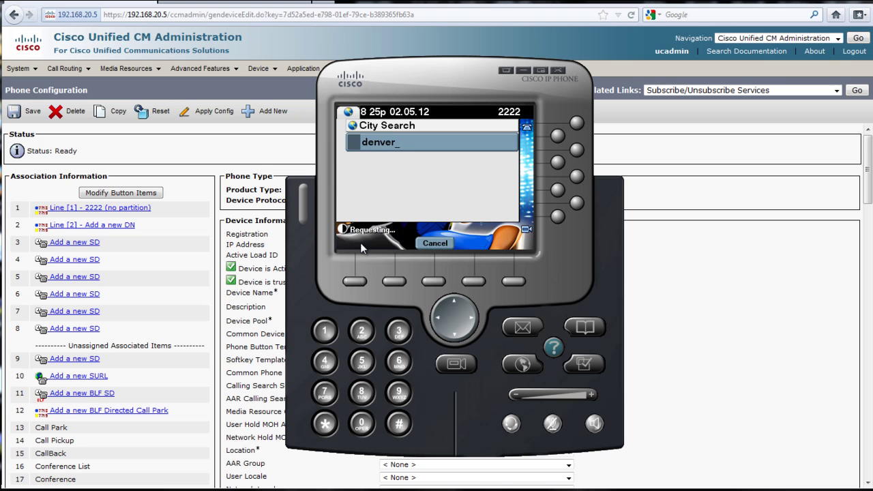
pyautogui.click(361, 242)
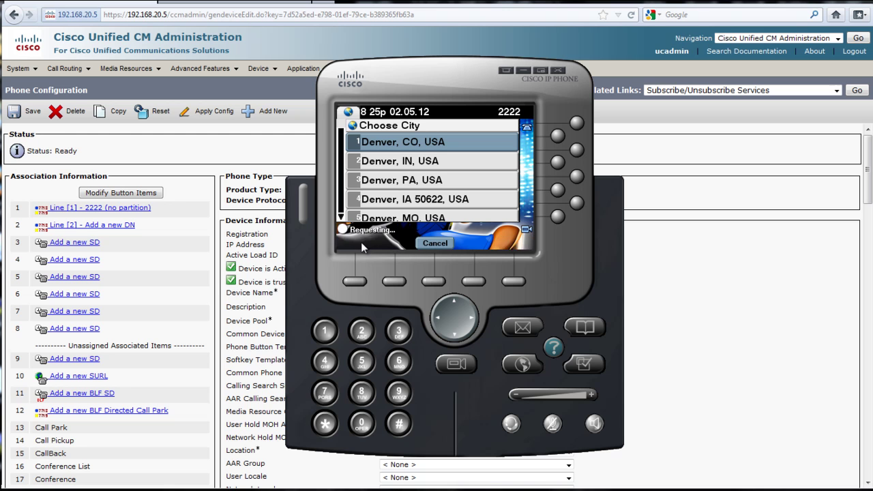
pyautogui.click(356, 242)
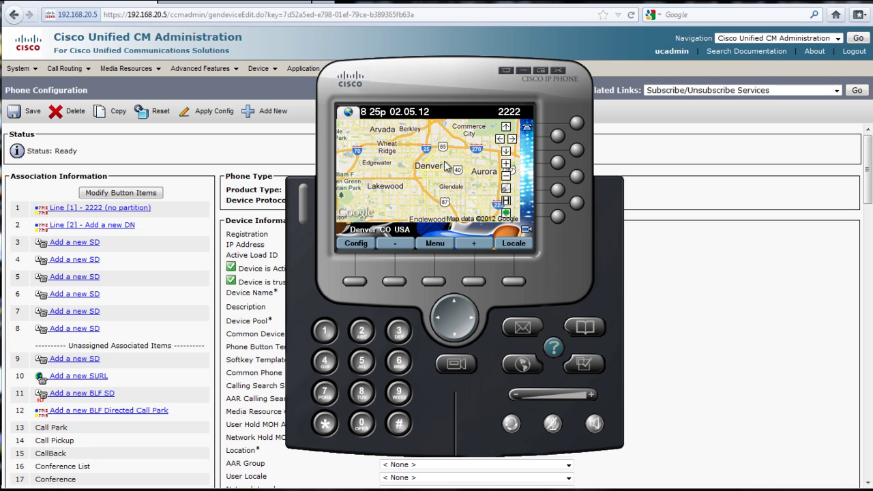
pyautogui.click(442, 248)
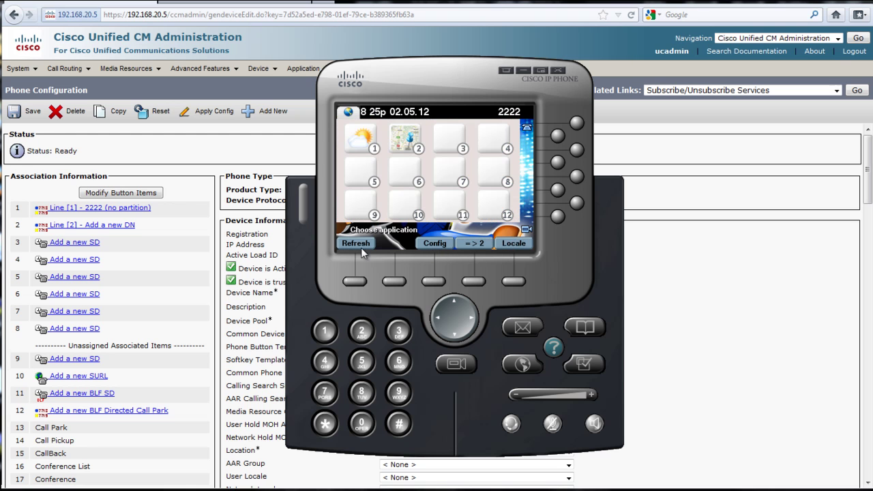
# In Config mode, select Notes from the module list for slot 3
pyautogui.click(434, 243)
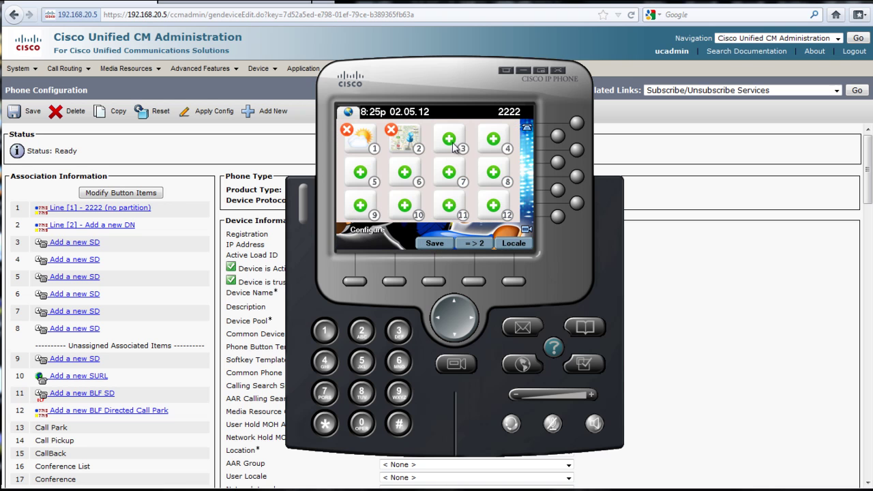
pyautogui.click(453, 147)
pyautogui.press('Down')
pyautogui.press('Down')
pyautogui.press('Down')
pyautogui.press('Down')
pyautogui.press('Down')
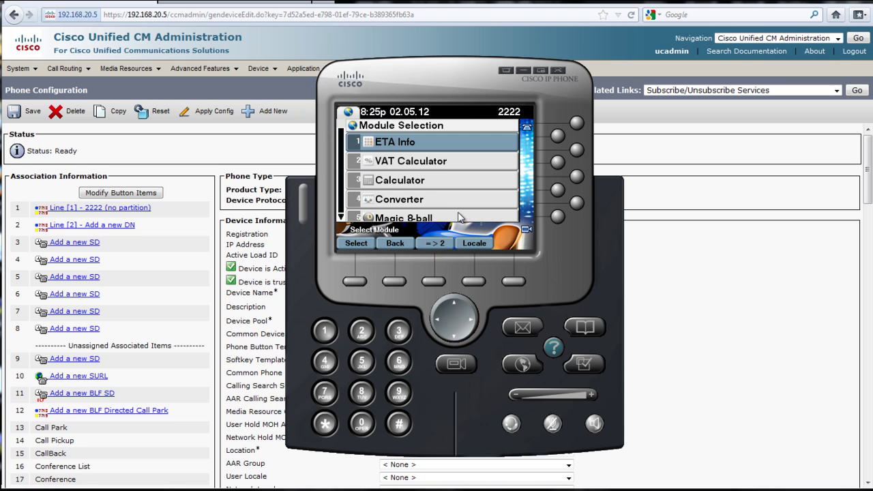
pyautogui.press('Down')
pyautogui.press('Down')
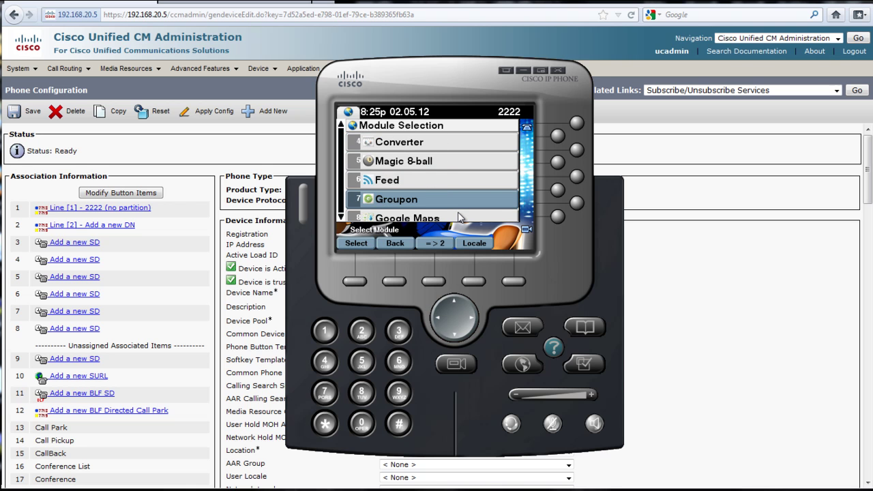
pyautogui.press('Down')
pyautogui.press('Down')
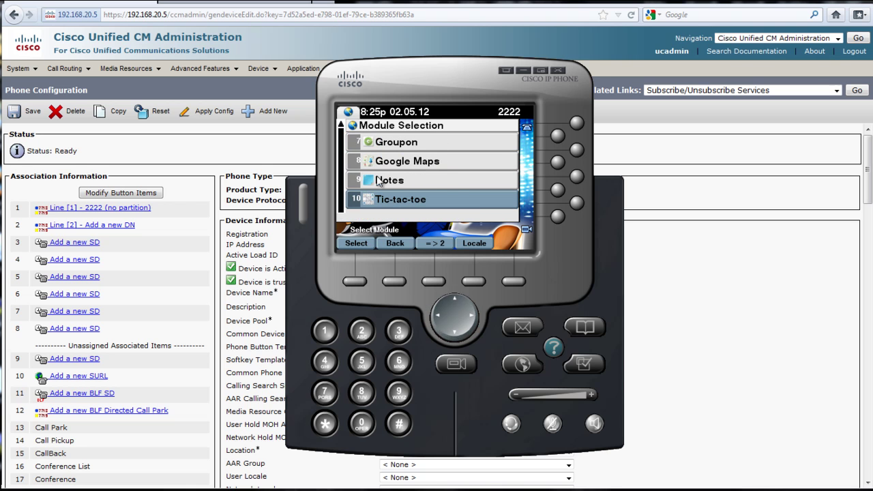
pyautogui.doubleClick(386, 181)
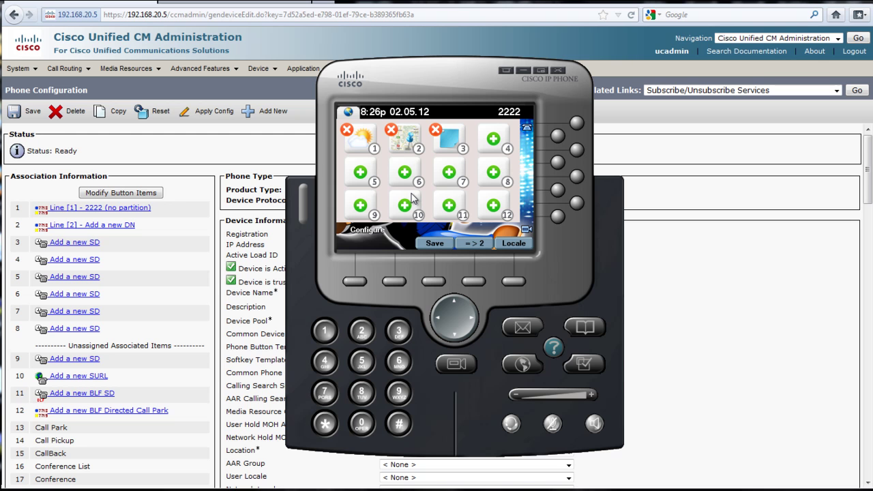
# Cancel a slot 10 module pick and save a new note reading 'save video'
pyautogui.click(414, 203)
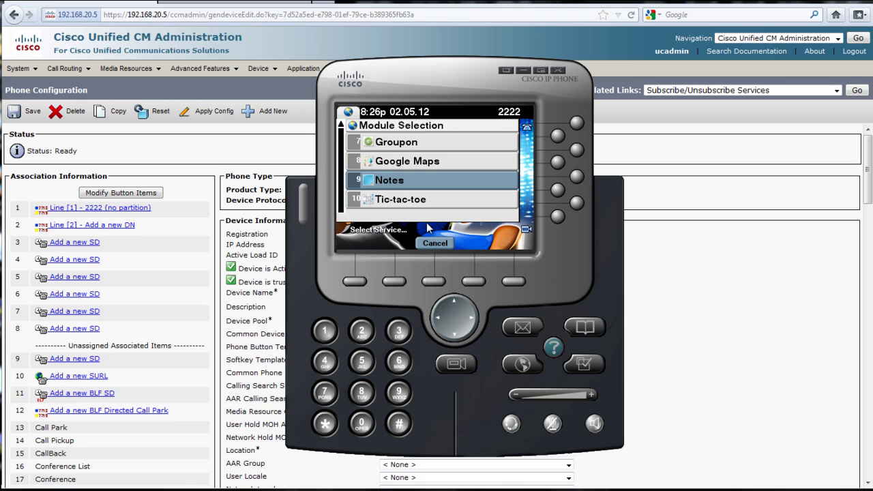
pyautogui.click(434, 244)
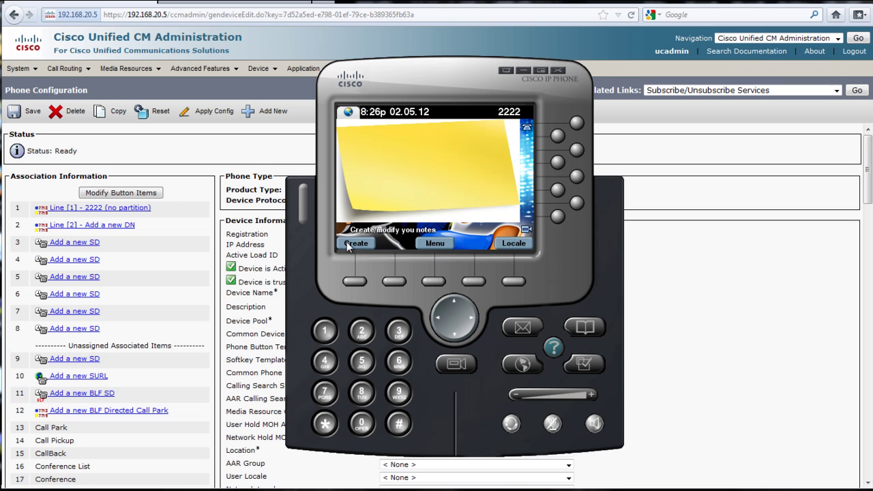
pyautogui.click(351, 244)
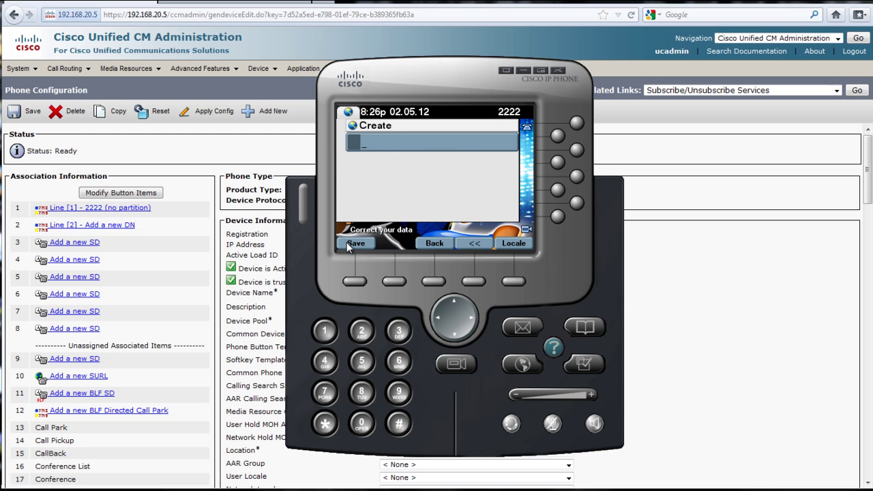
pyautogui.write('save video')
pyautogui.click(356, 244)
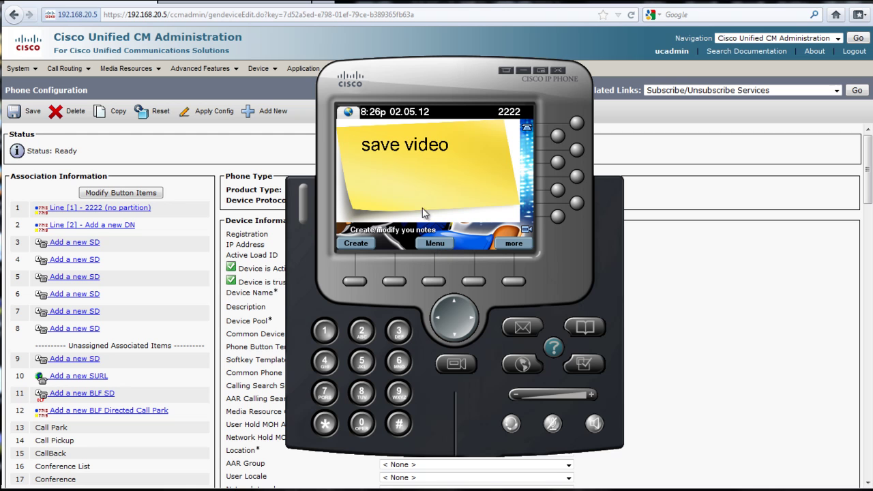
# Delete the 'save video' note and go back to the application menu
pyautogui.click(518, 245)
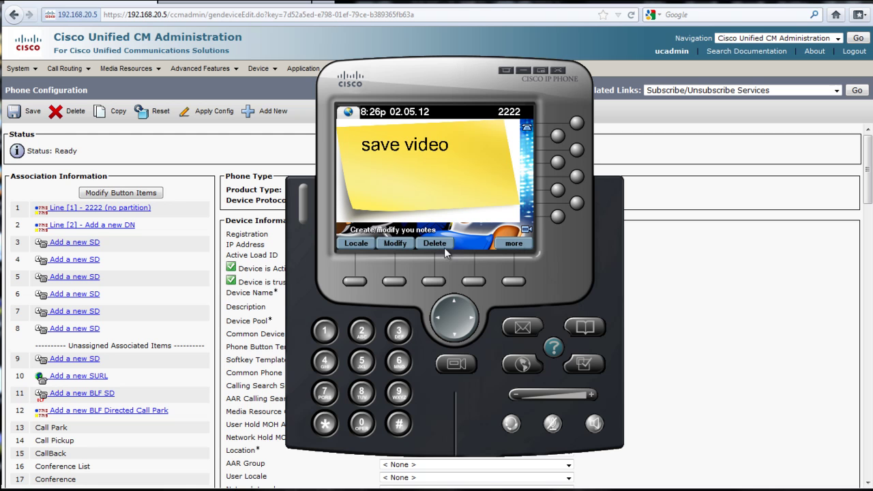
pyautogui.click(437, 244)
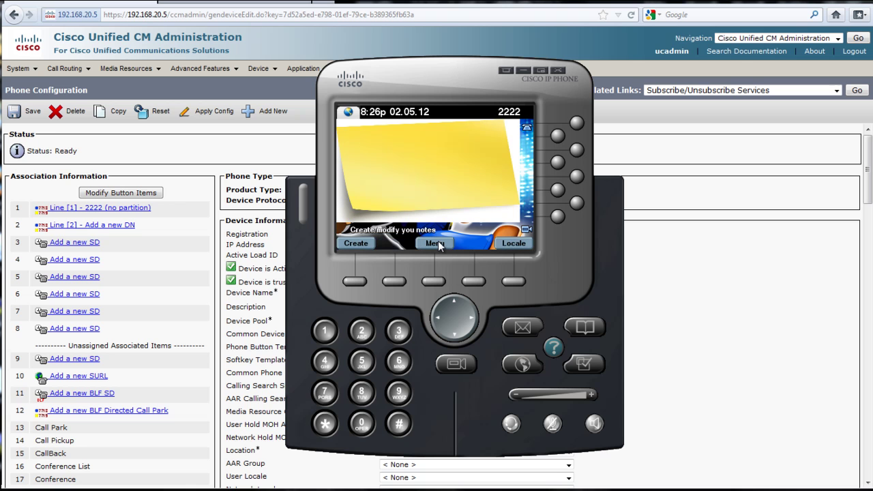
pyautogui.click(447, 243)
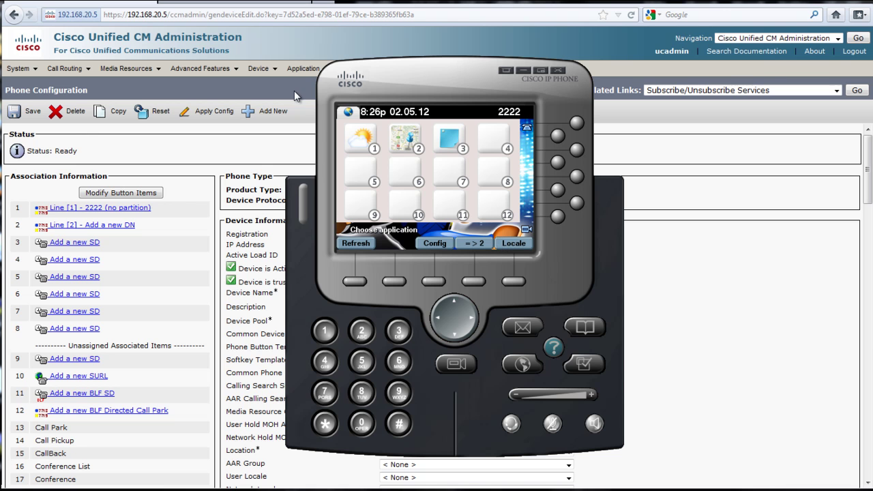
# Check the Cisco Communicator model's 298 x 168 screen size, then return to the phone list
pyautogui.click(190, 6)
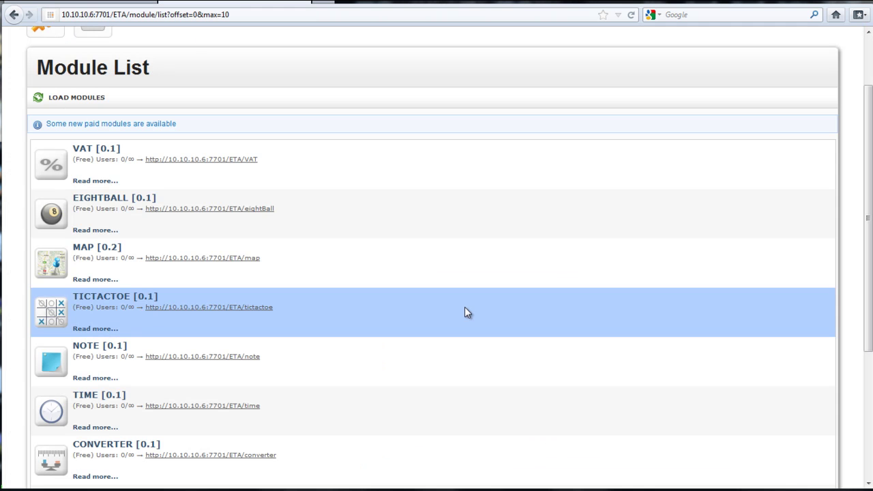
pyautogui.scroll(2, 422, 244)
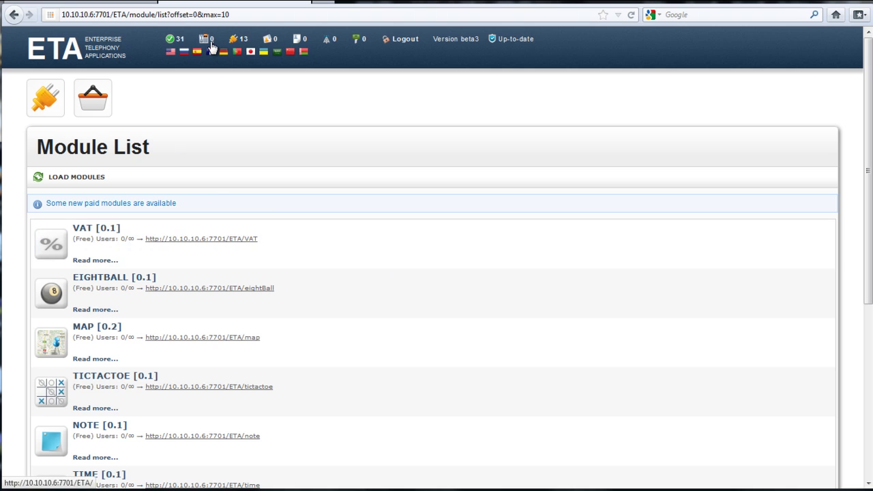
pyautogui.click(210, 46)
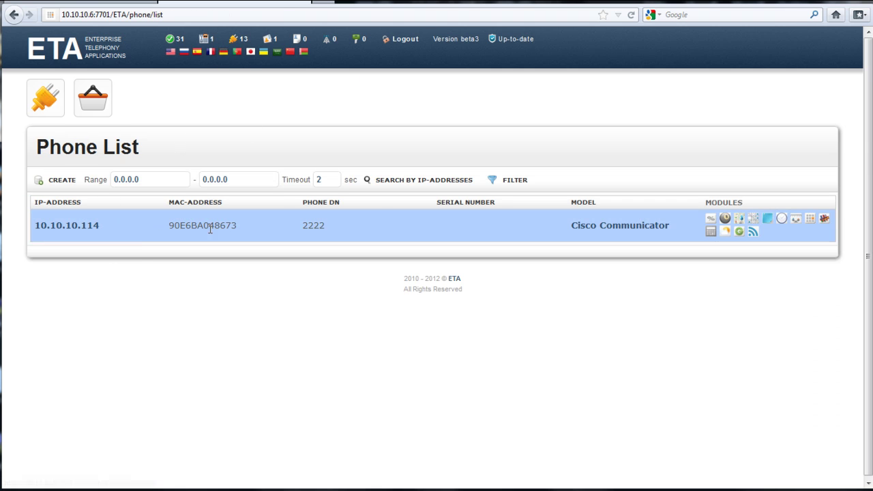
pyautogui.click(635, 233)
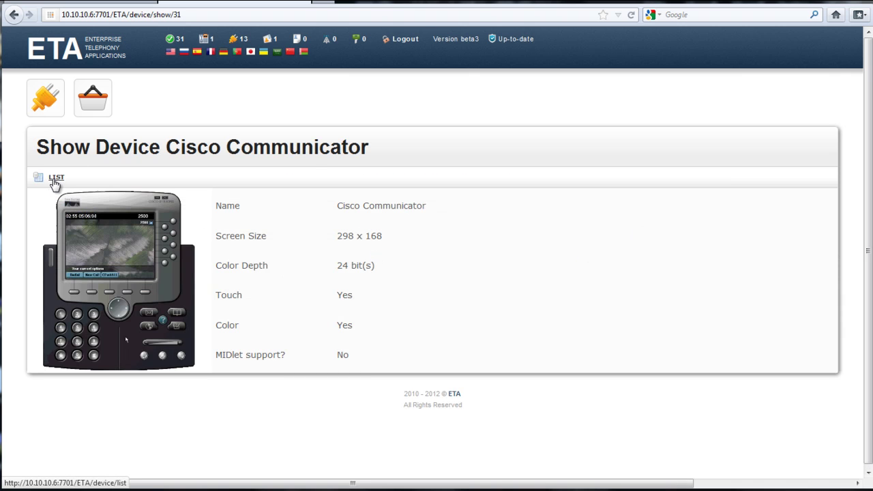
pyautogui.moveTo(443, 249); pyautogui.dragTo(308, 242)
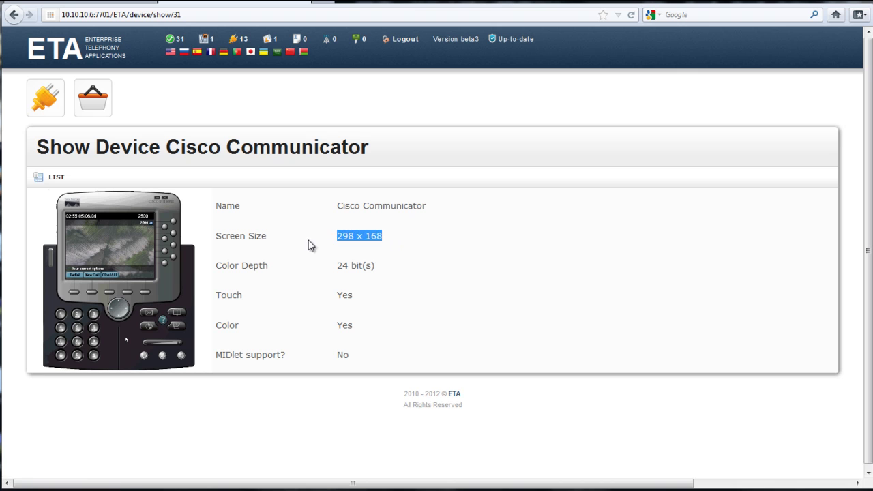
pyautogui.click(45, 179)
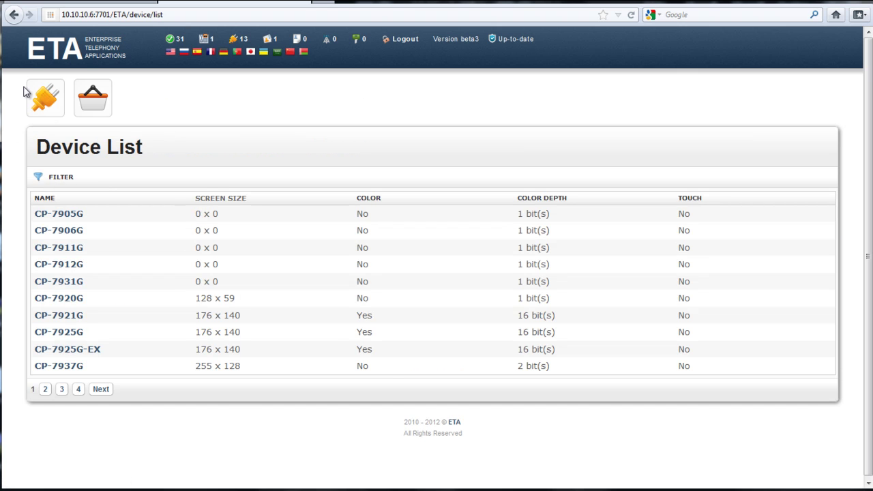
pyautogui.click(41, 102)
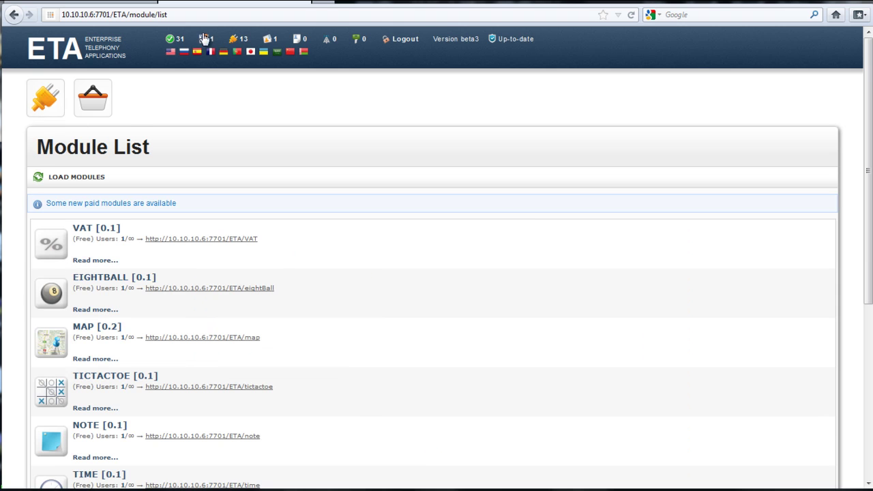
pyautogui.click(210, 41)
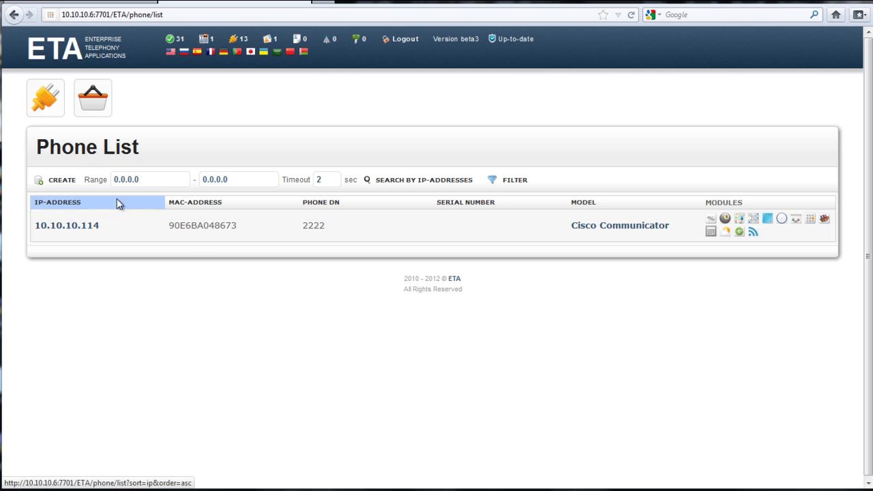
pyautogui.click(37, 113)
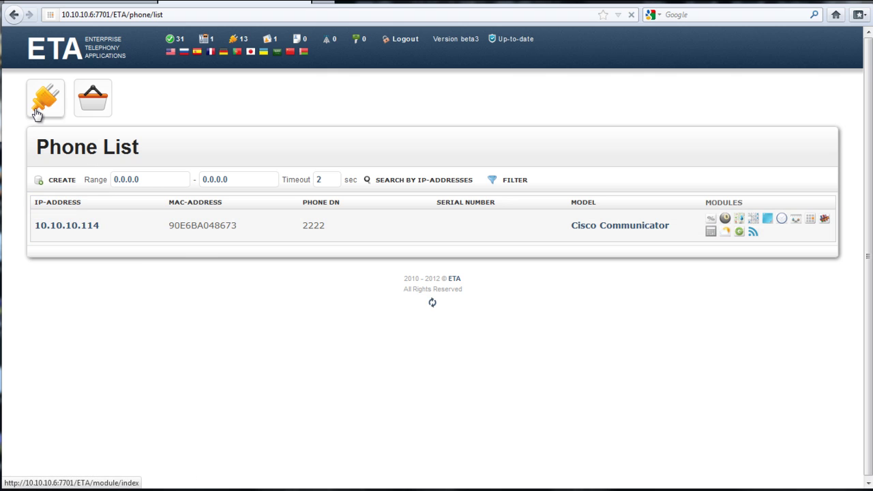
pyautogui.click(210, 40)
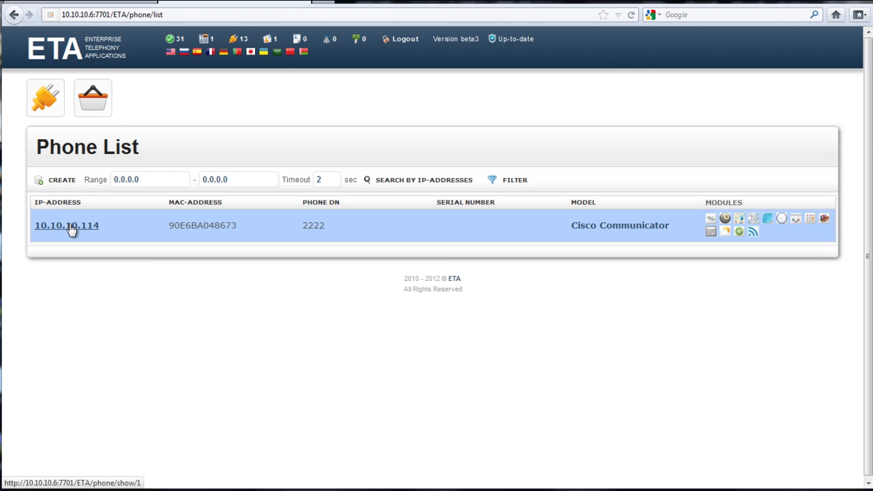
pyautogui.click(98, 108)
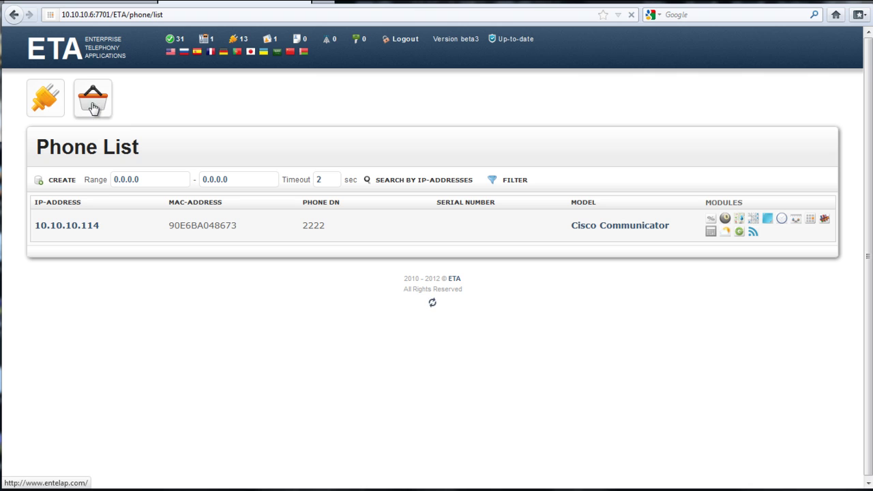
pyautogui.click(49, 106)
pyautogui.click(205, 43)
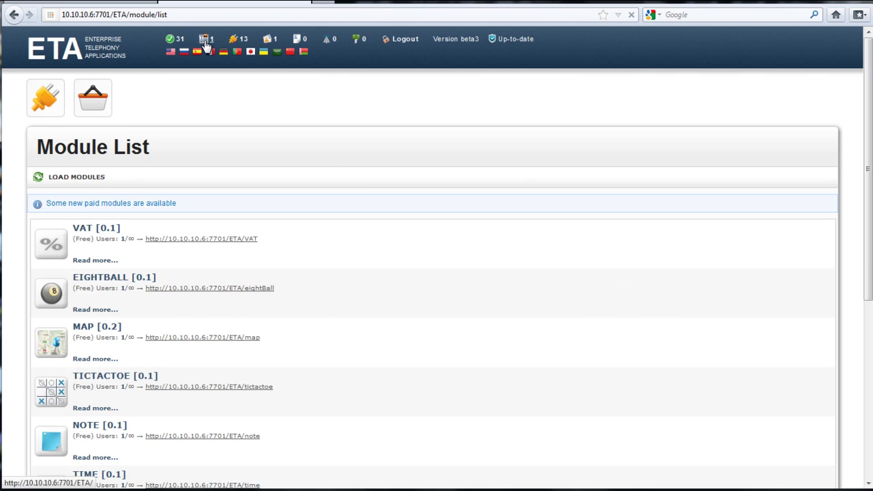
pyautogui.click(622, 225)
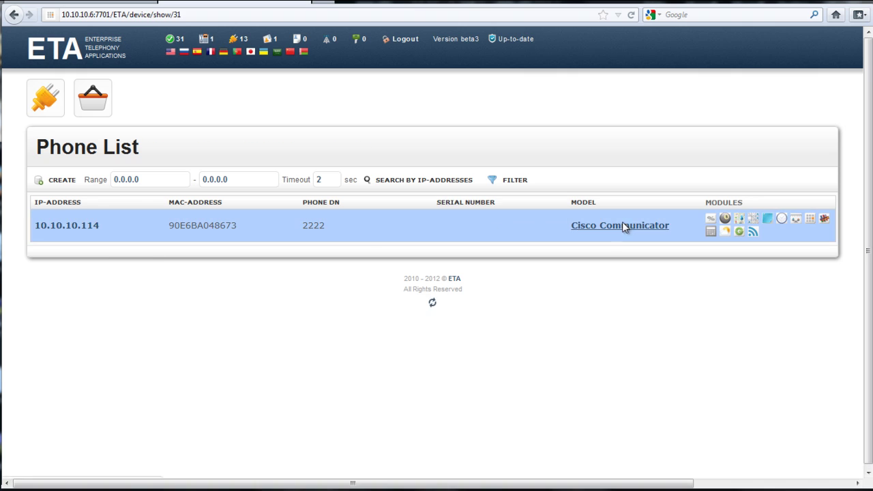
pyautogui.click(56, 178)
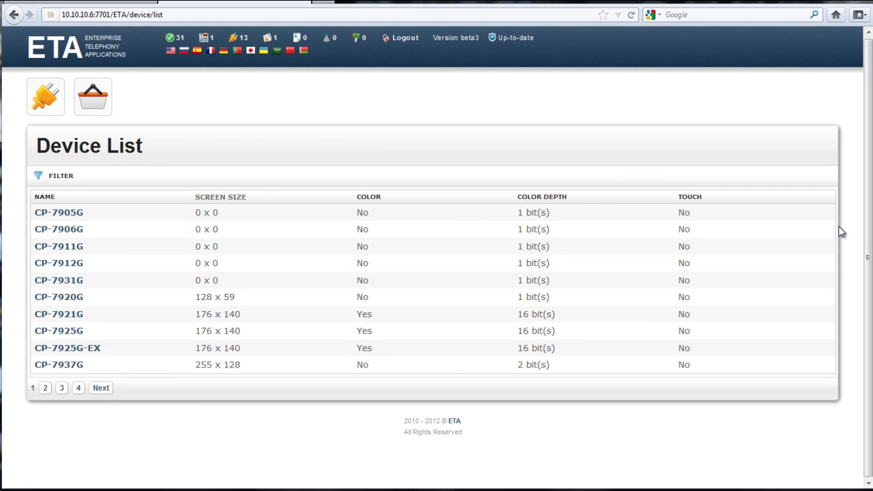
pyautogui.click(99, 388)
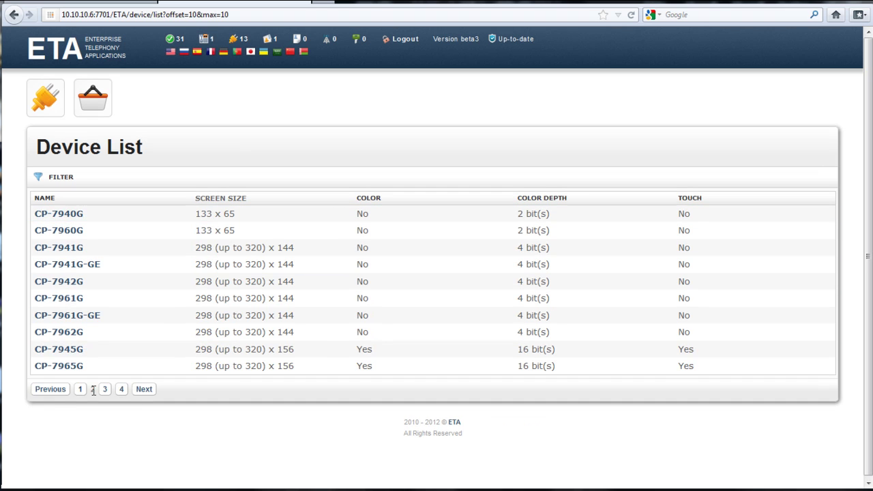
pyautogui.click(140, 389)
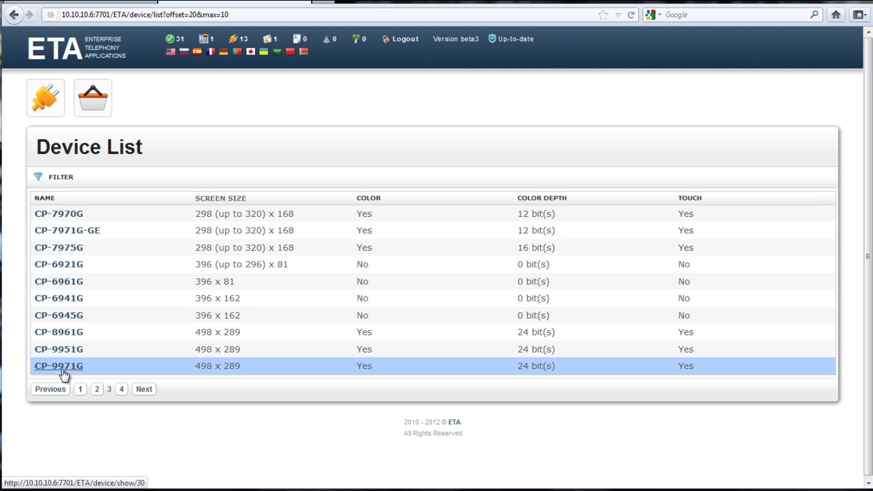
pyautogui.click(207, 40)
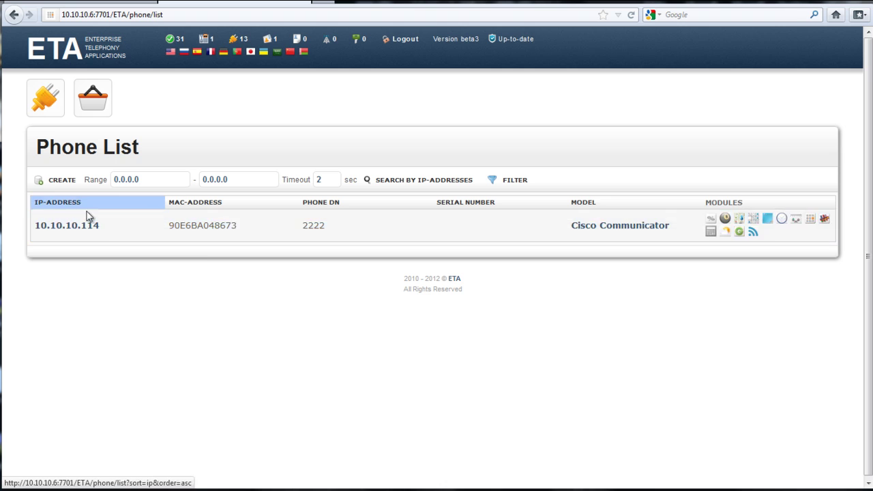
# Create a new phone entry and set its Model to CP-9971G instead of CP-9951G
pyautogui.click(71, 183)
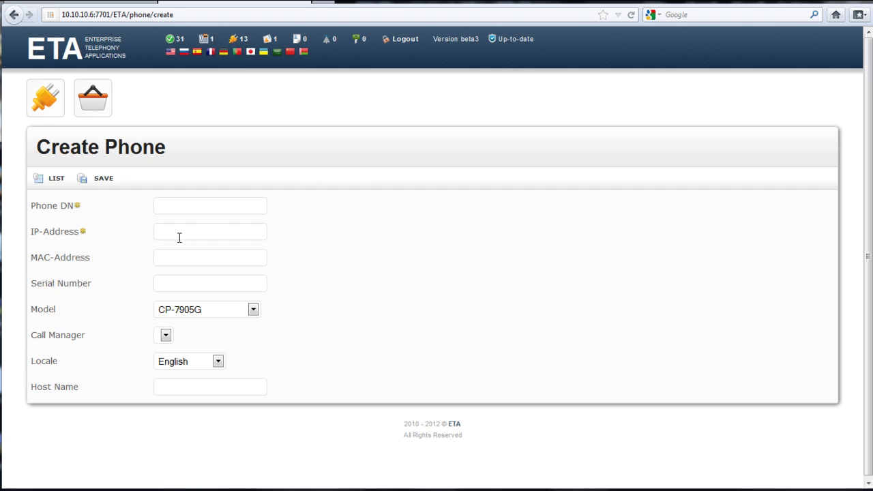
pyautogui.click(168, 213)
pyautogui.click(252, 310)
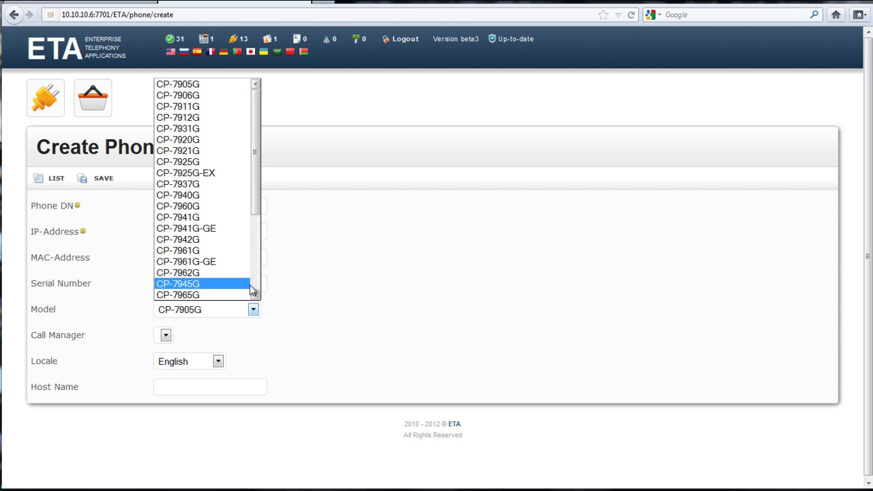
pyautogui.scroll(-4, 262, 204)
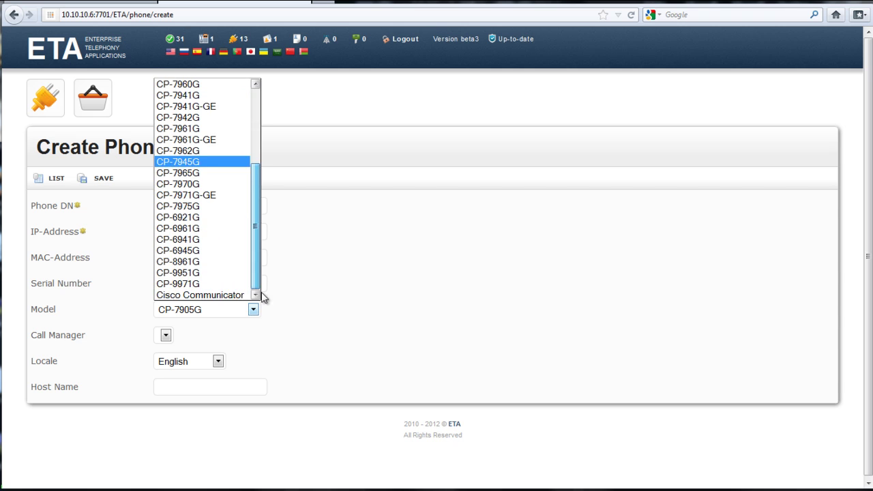
pyautogui.click(208, 274)
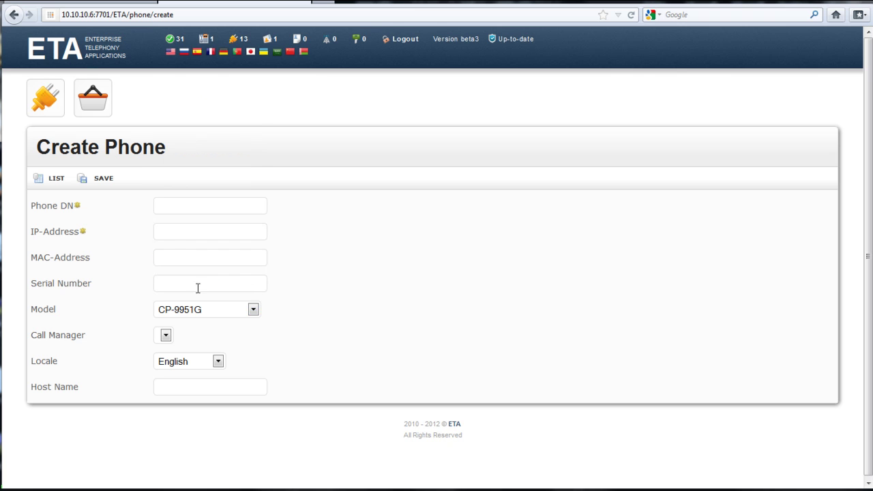
pyautogui.click(253, 310)
pyautogui.click(241, 281)
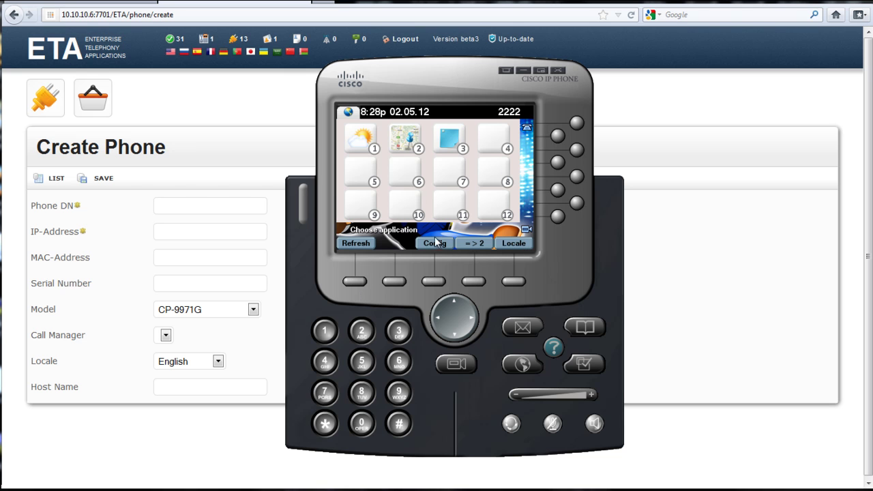
# Check Denver, CO conditions through the Weather app's city search, then dismiss IP Communicator
pyautogui.click(367, 148)
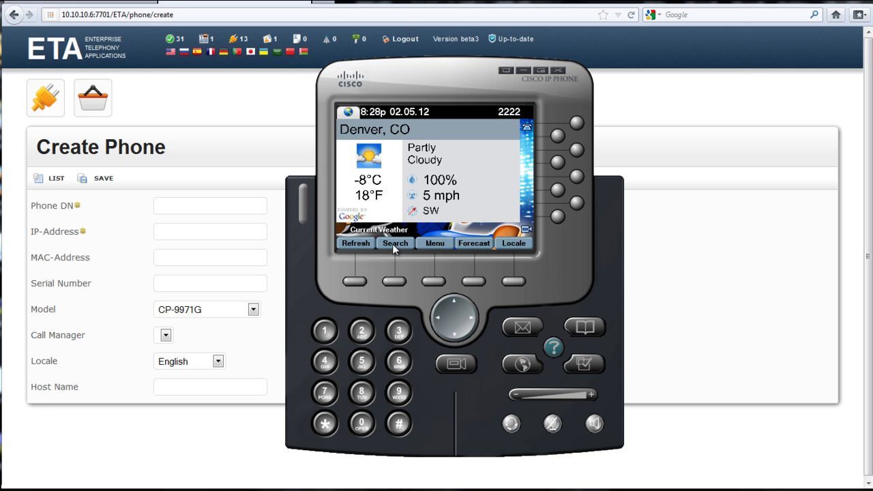
pyautogui.click(393, 243)
pyautogui.click(526, 248)
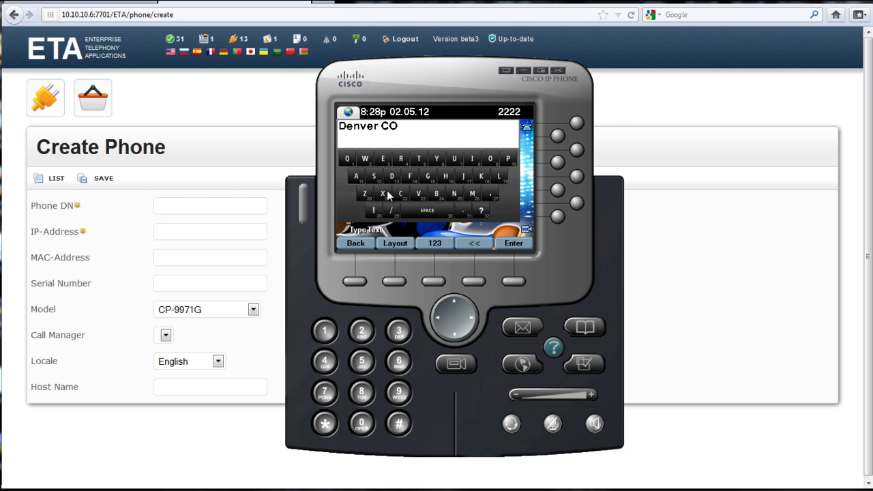
pyautogui.click(357, 245)
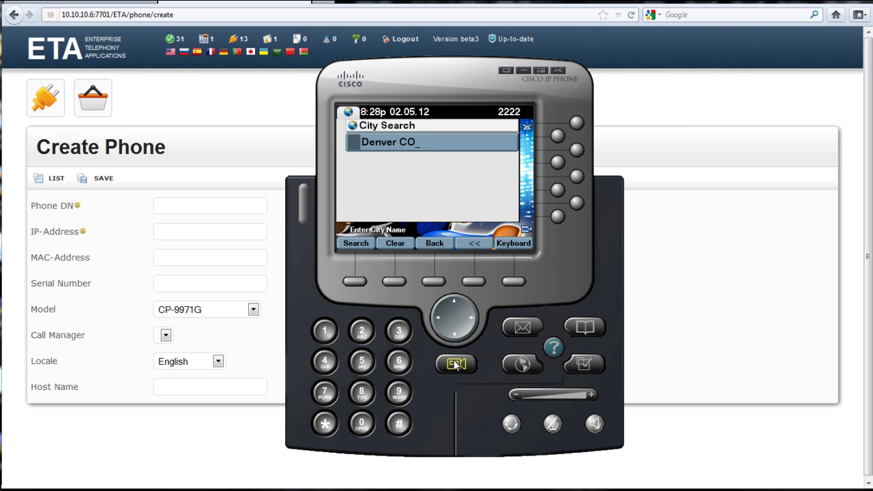
pyautogui.click(200, 430)
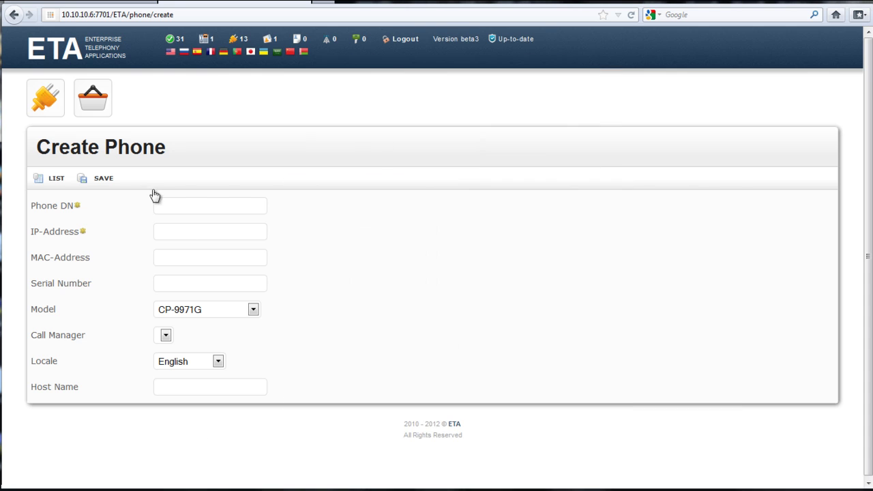
# View ETA's 31 supported device models, then return to the labCIPC Phone Configuration page
pyautogui.click(179, 42)
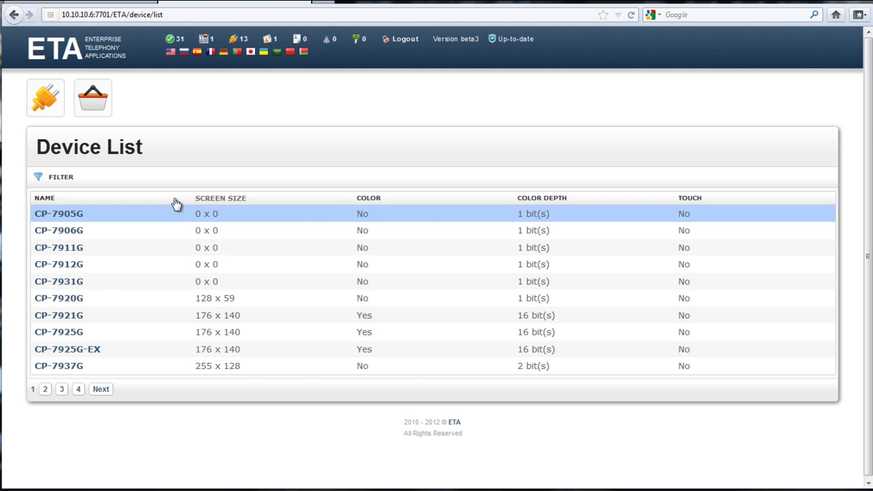
pyautogui.click(104, 4)
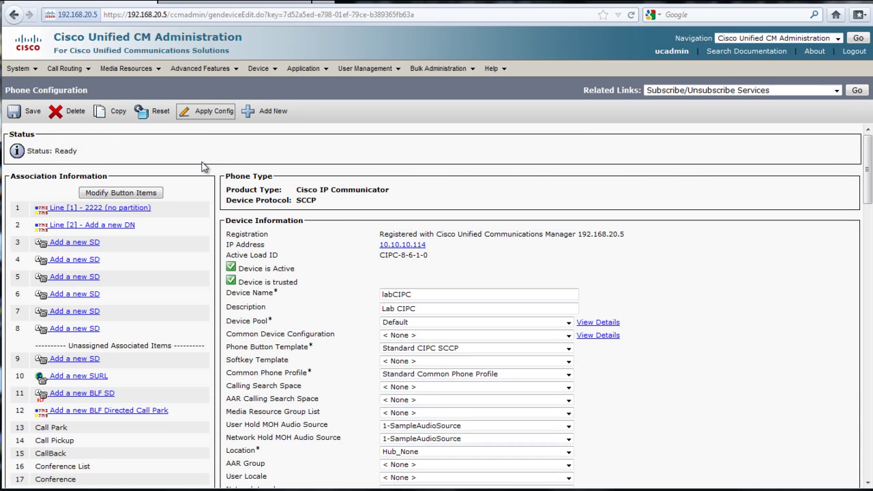